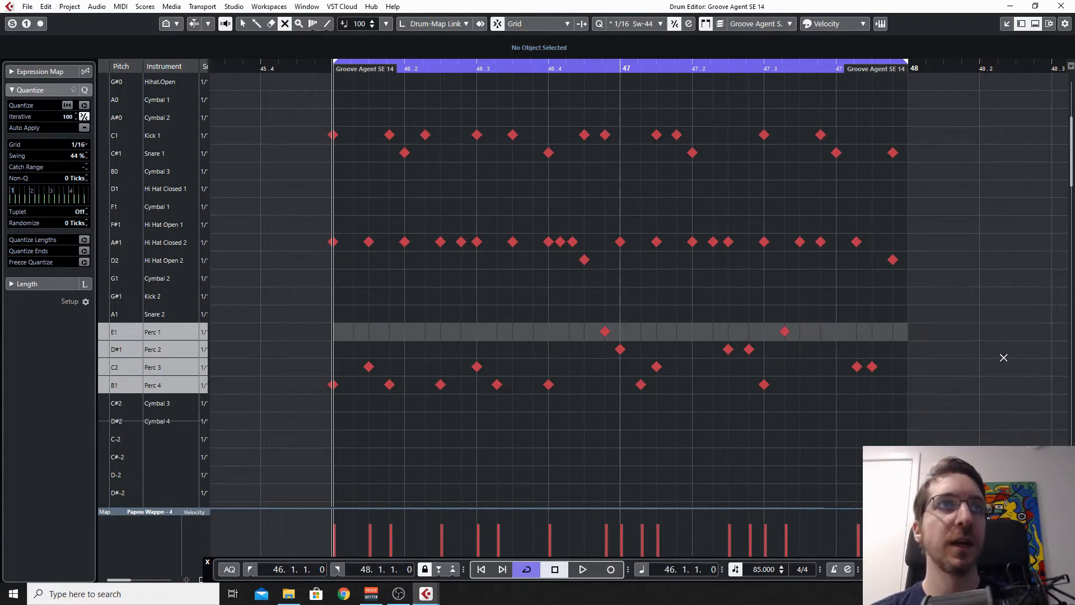
Step: Mute all hi-hat and percussion notes and play the loop with only the kick and snare sounding
left_click_drag(958, 426, 302, 227)
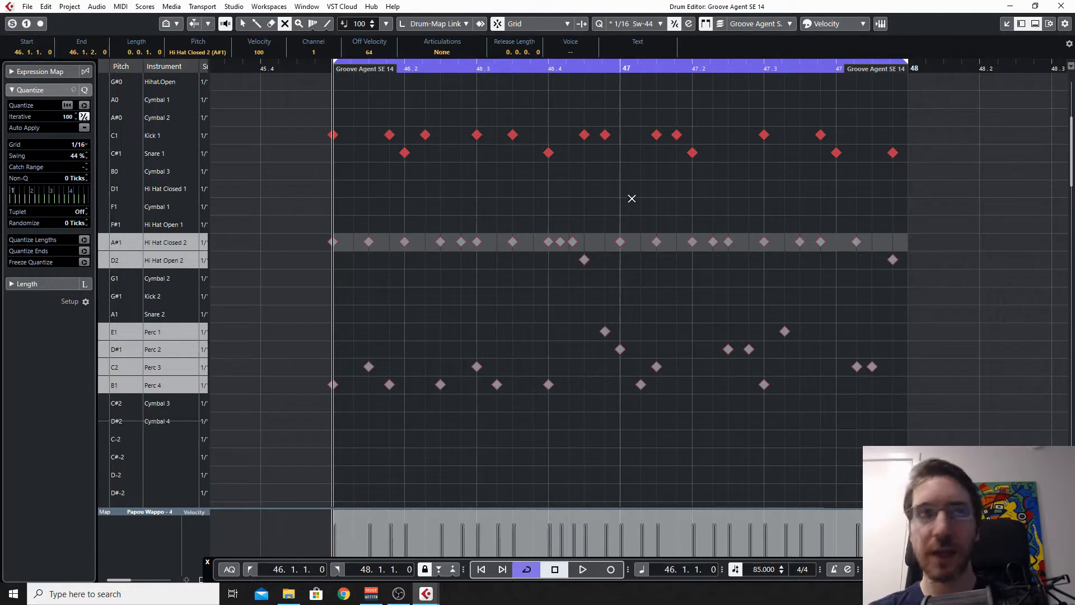
key("space")
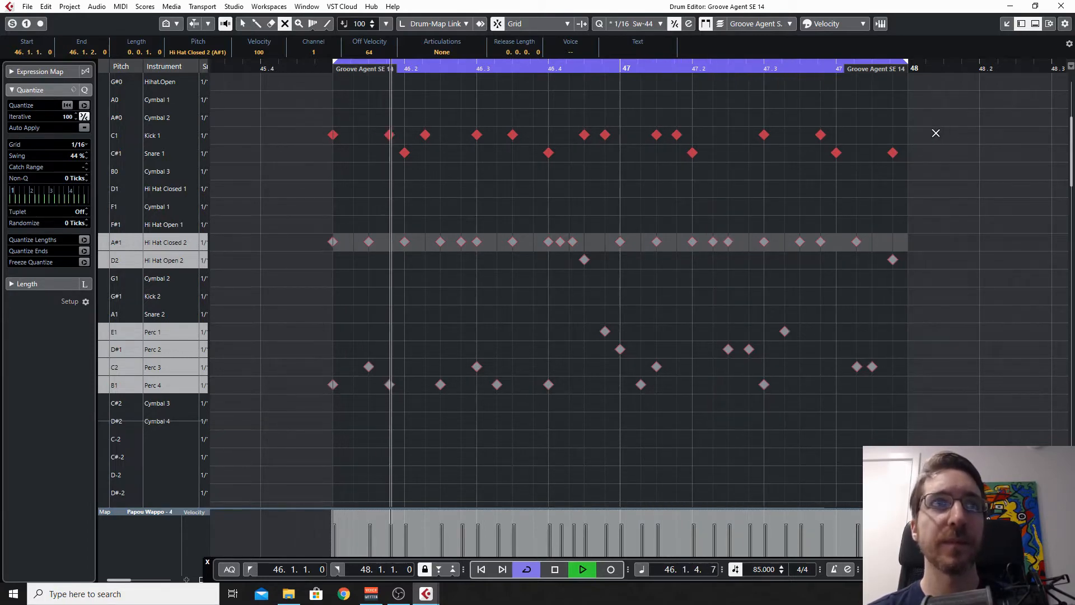
key("space")
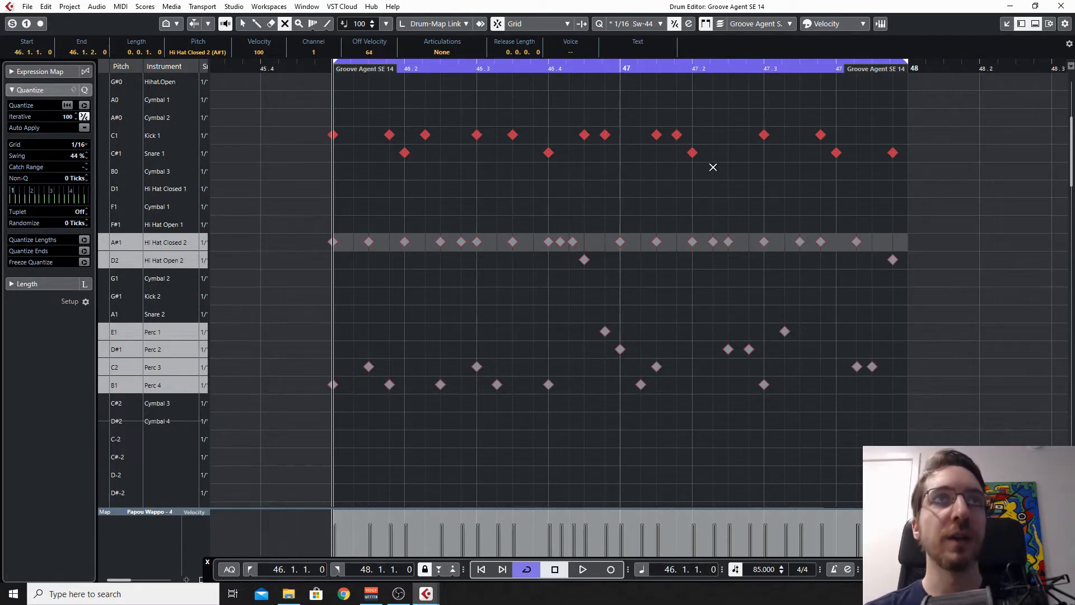
key("space")
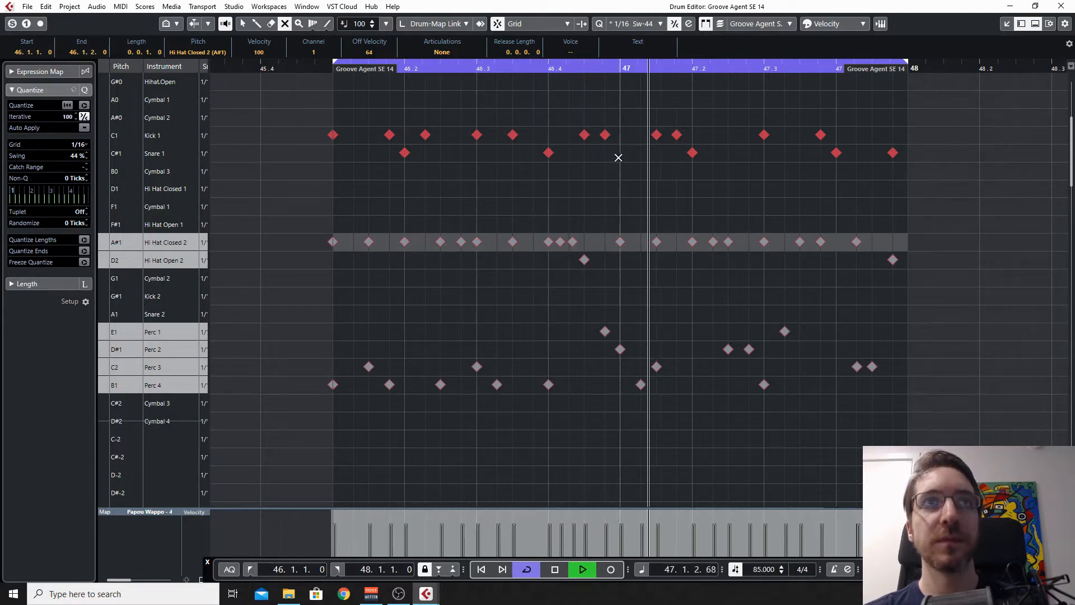
key("space")
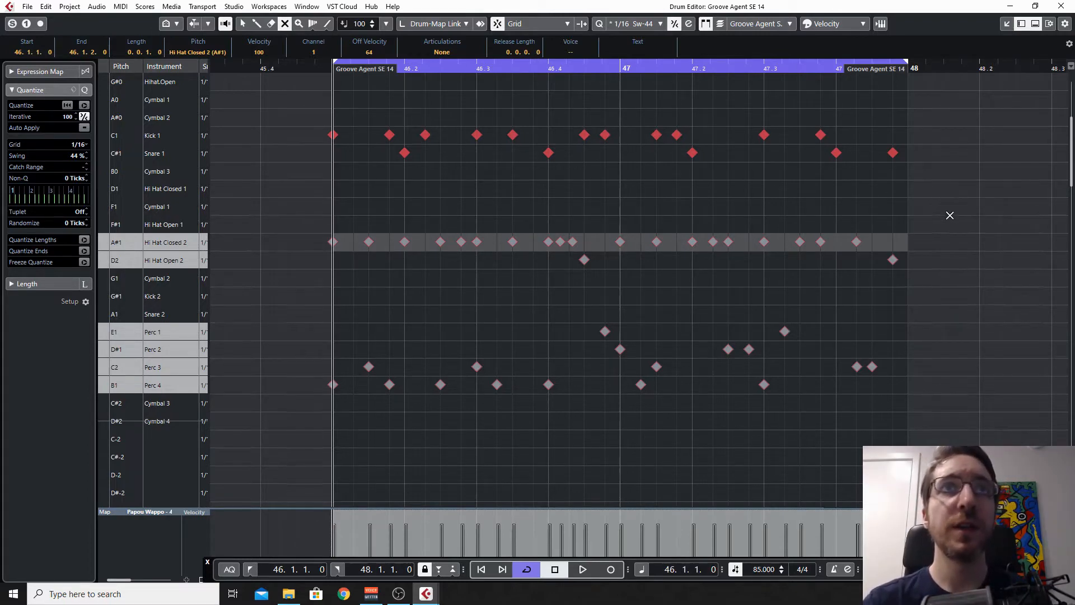
Step: Mute the kick and snare notes, unmute both hi-hat lanes, and play the hi-hat pattern on its own
left_click_drag(950, 201, 280, 102)
left_click(946, 303)
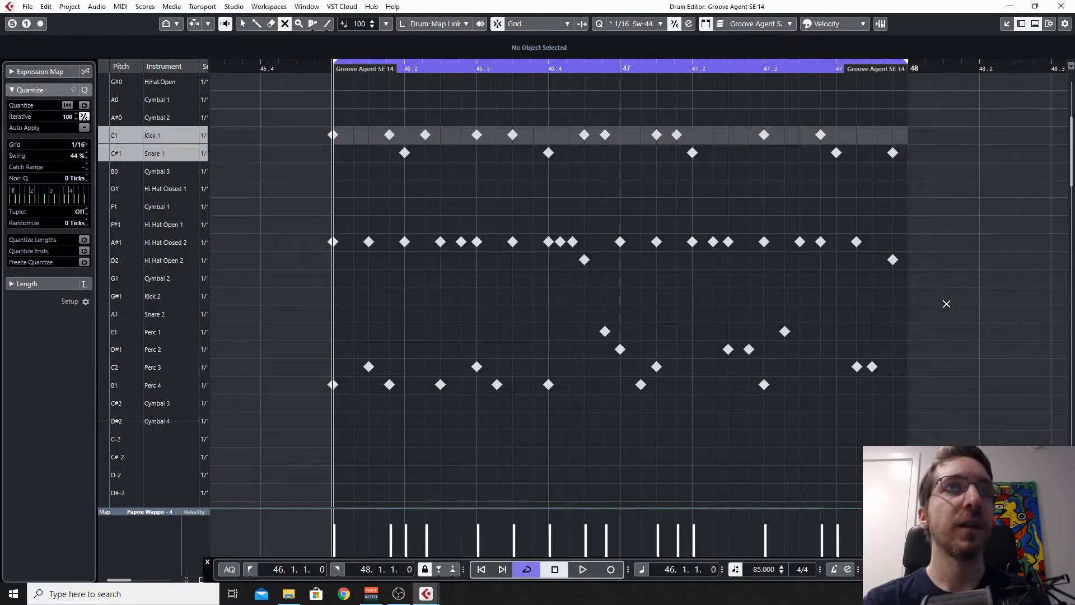
left_click_drag(946, 303, 297, 238)
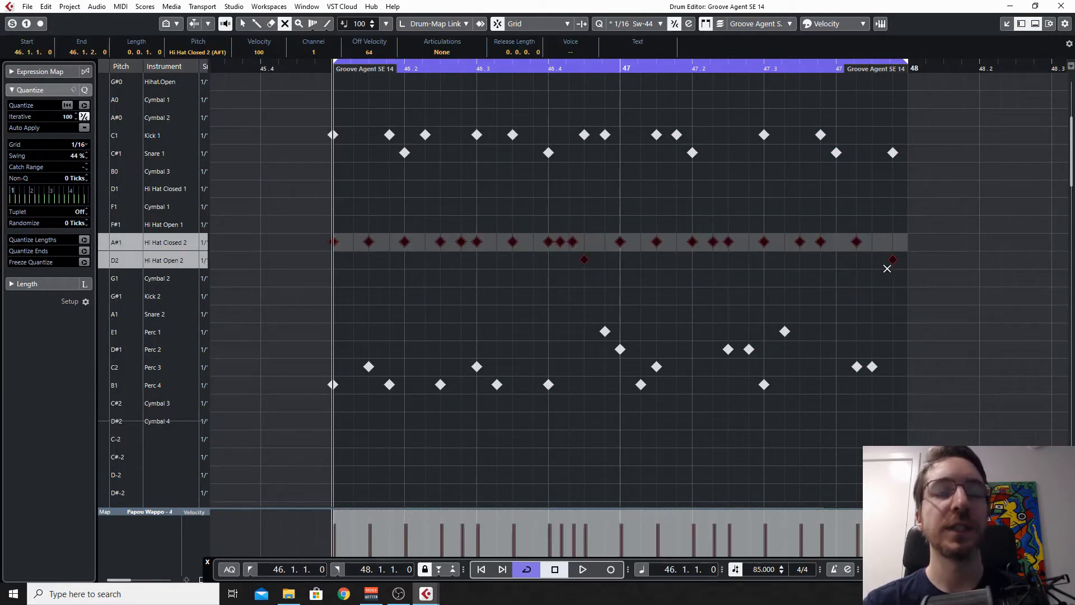
key("space")
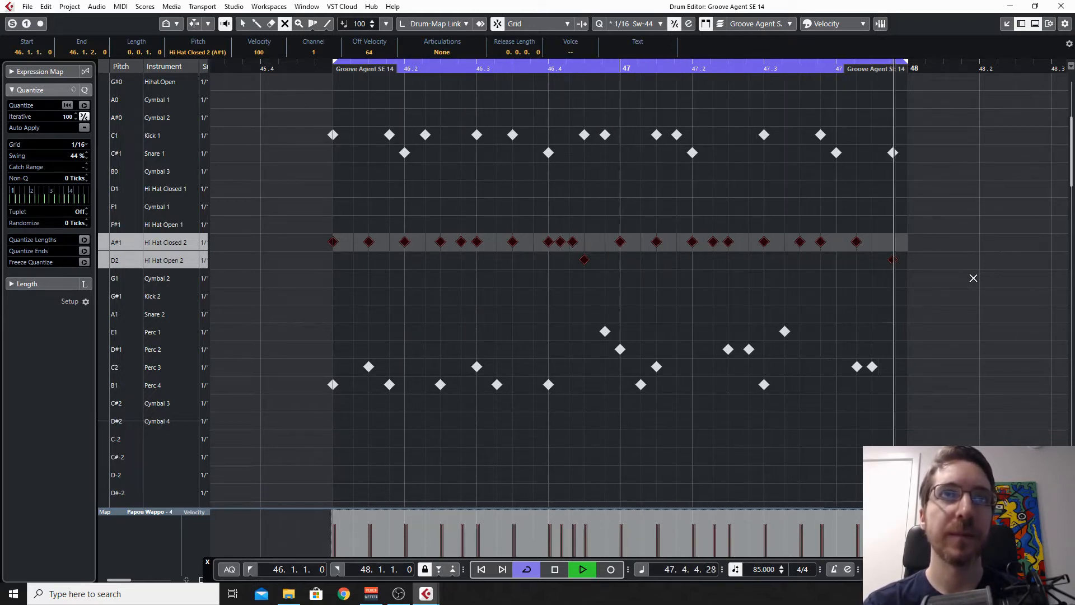
key("space")
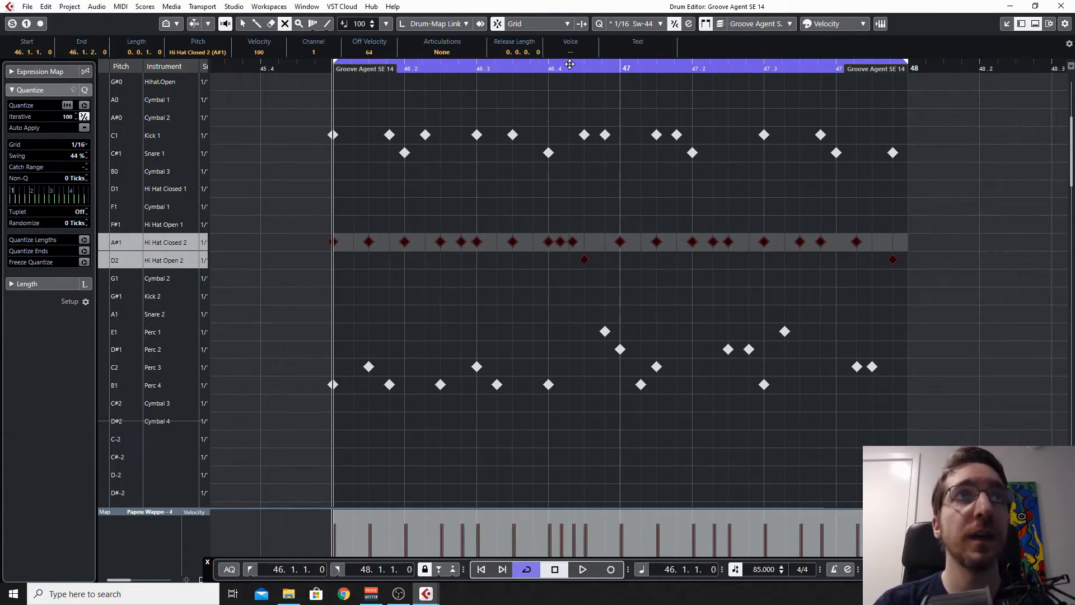
Step: Play the isolated hi-hat pattern from position 46.4 to hear the closely spaced closed hi-hat notes
left_click(548, 66)
key("space")
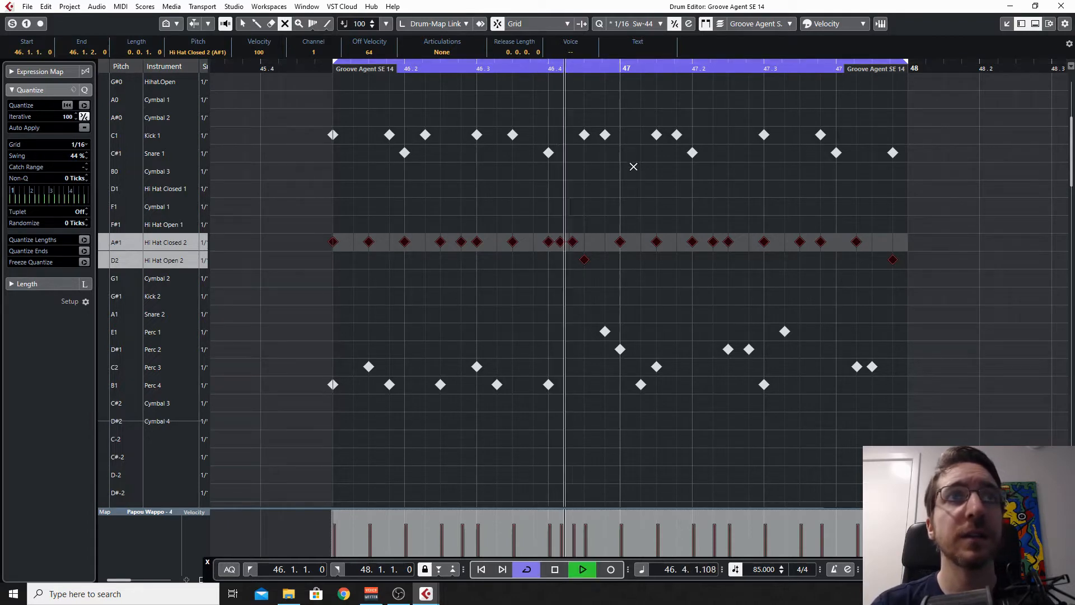
key("space")
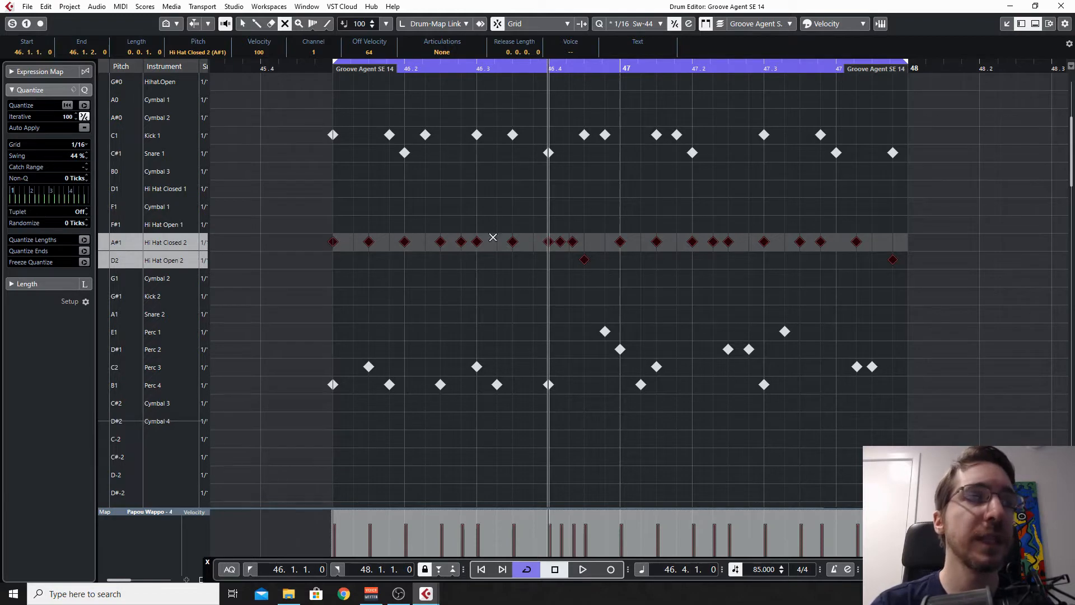
Step: Mute the hi-hats, unmute the Perc 1 to Perc 4 notes, and play the percussion alone from bar 46
left_click_drag(958, 283, 241, 190)
left_click_drag(951, 431, 283, 302)
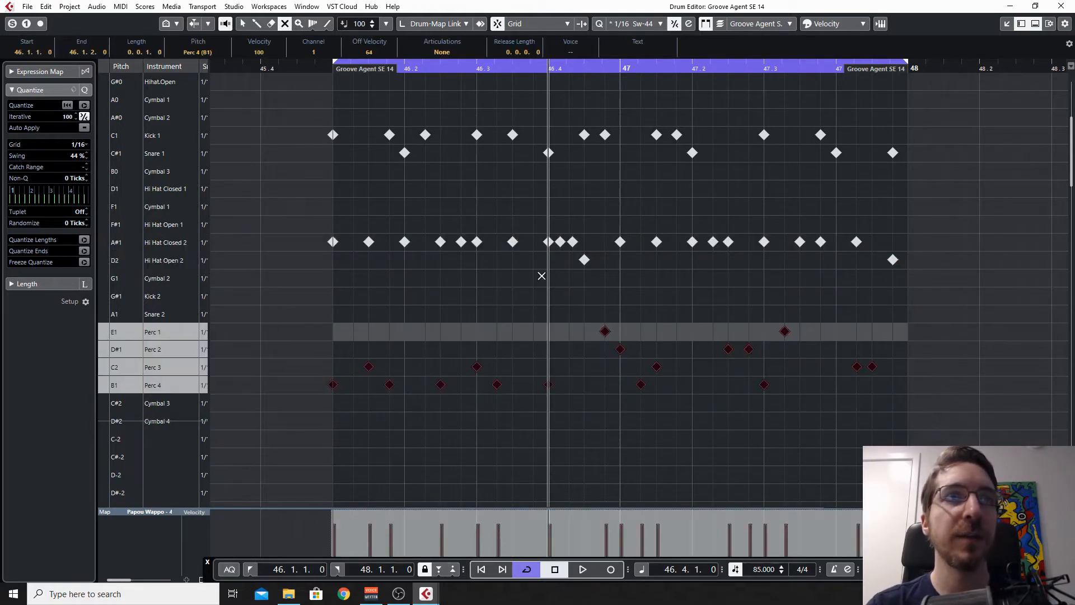
left_click(334, 68)
key("space")
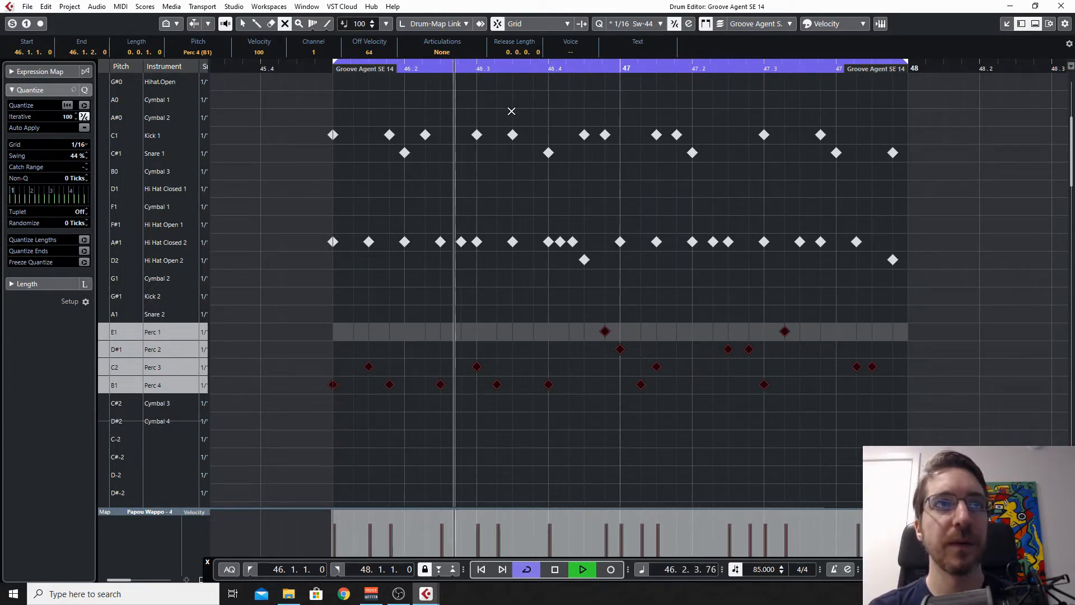
key("space")
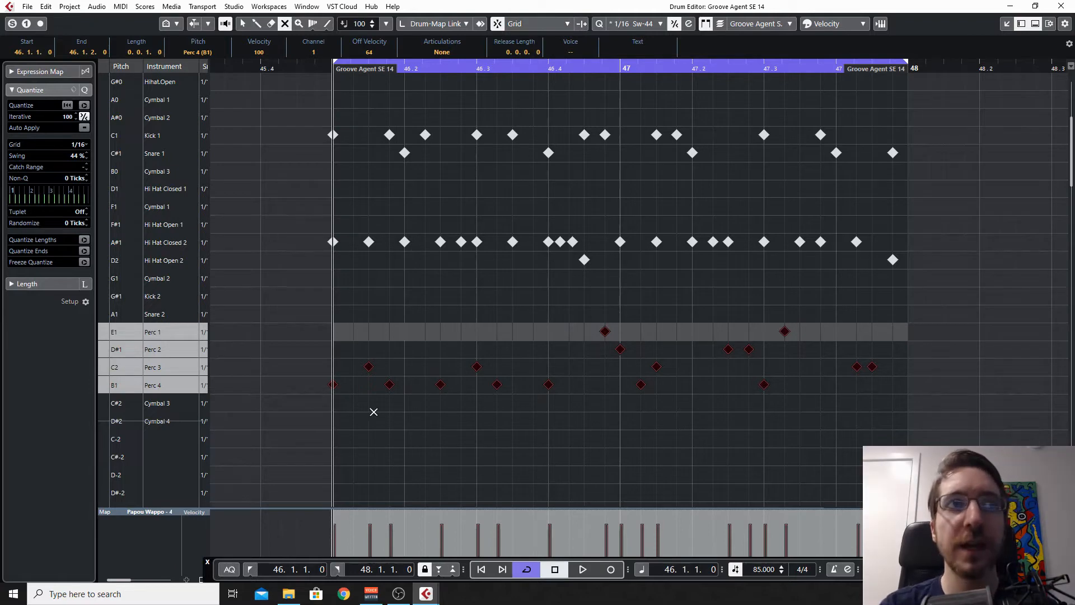
Step: Select the Perc 4 lane and play the isolated percussion pattern again
left_click(195, 387)
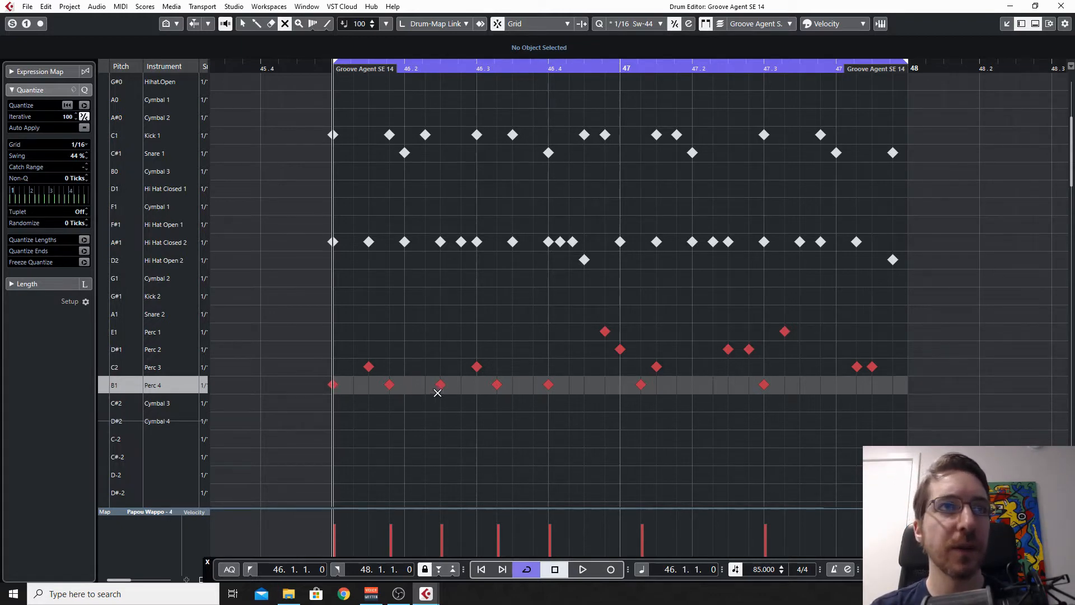
key("space")
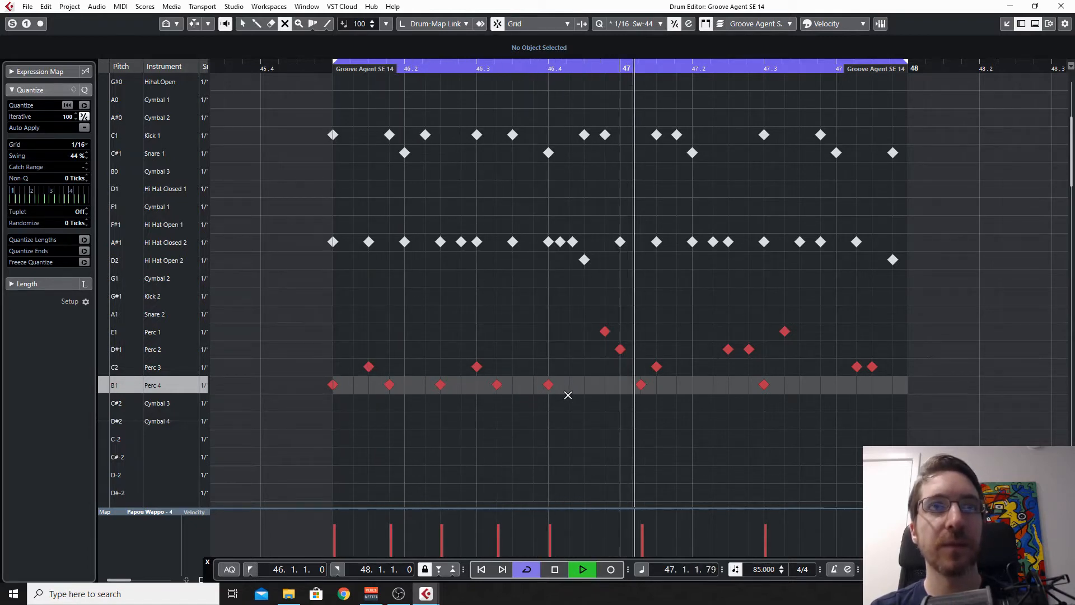
key("space")
Step: Isolate Kick 1 and Perc 4 by unmuting the kick notes and muting Perc 1 to Perc 3, and play them together
left_click_drag(564, 407, 276, 379)
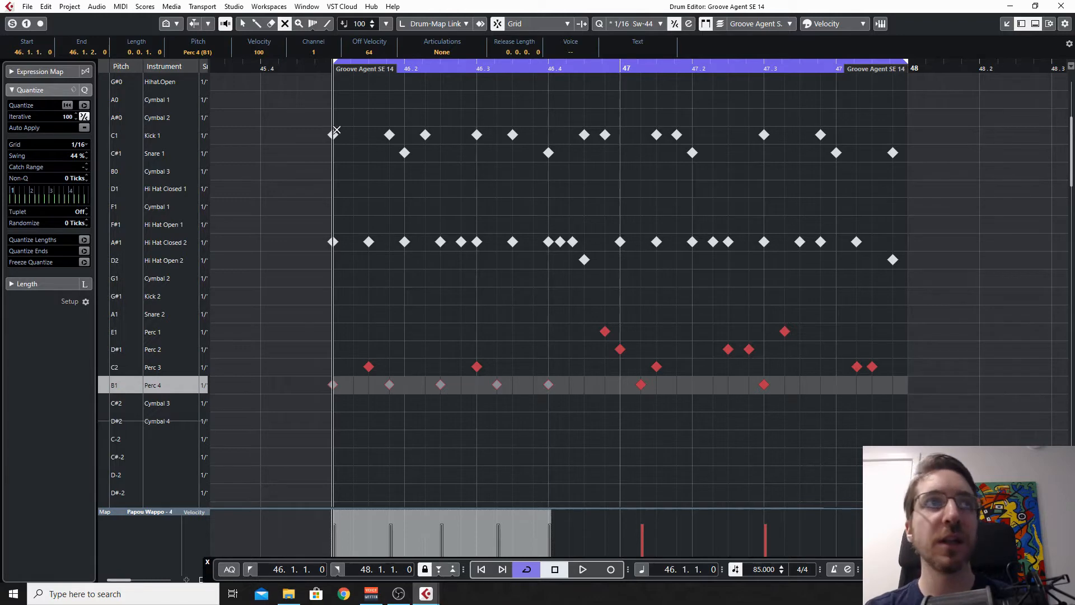
left_click_drag(319, 124, 626, 137)
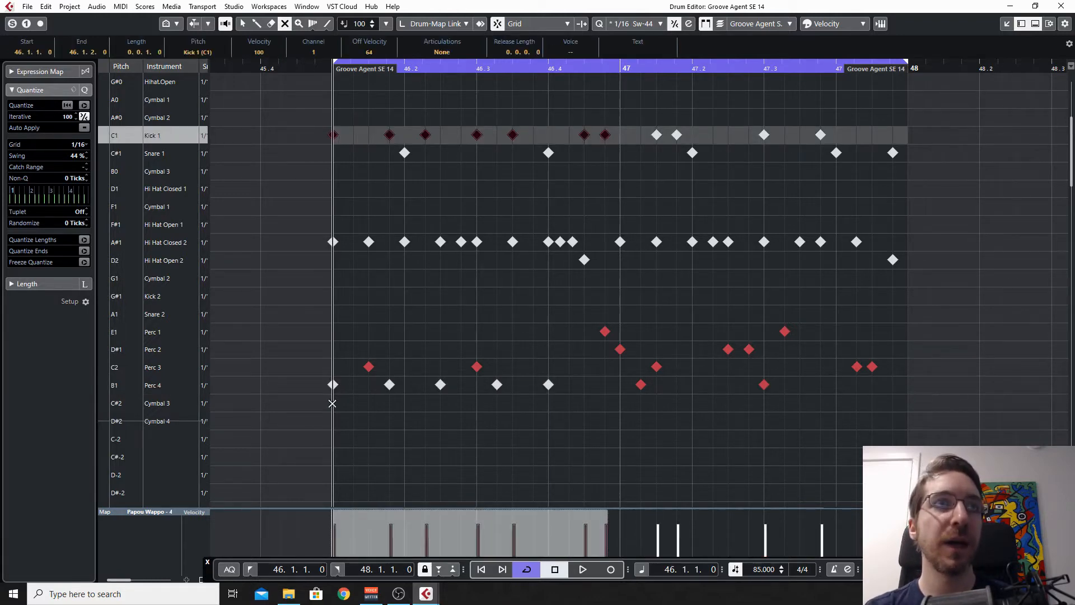
left_click_drag(324, 408, 571, 378)
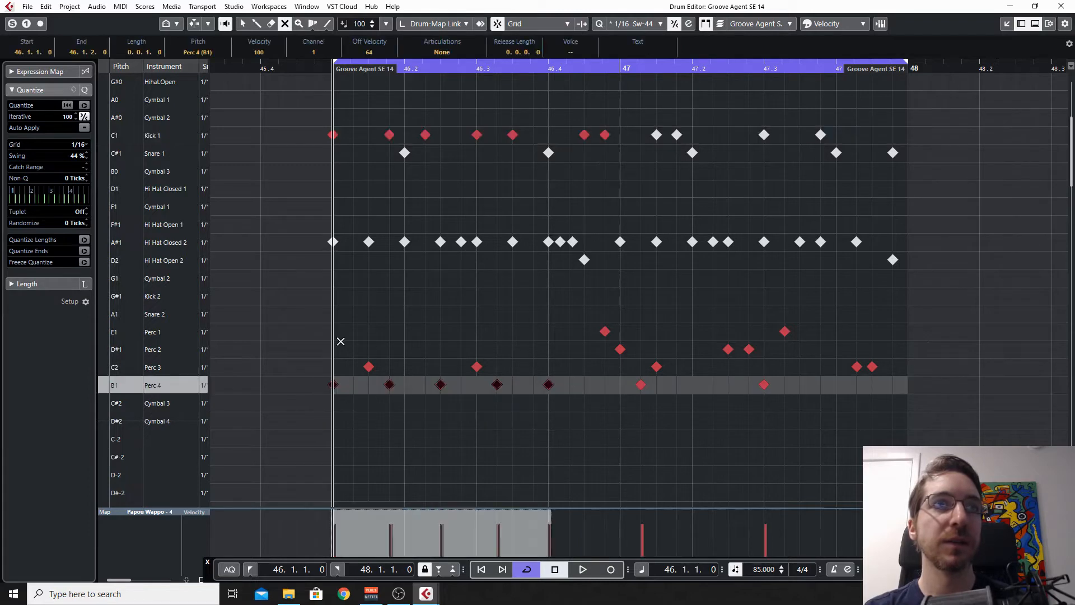
left_click_drag(332, 329, 971, 361)
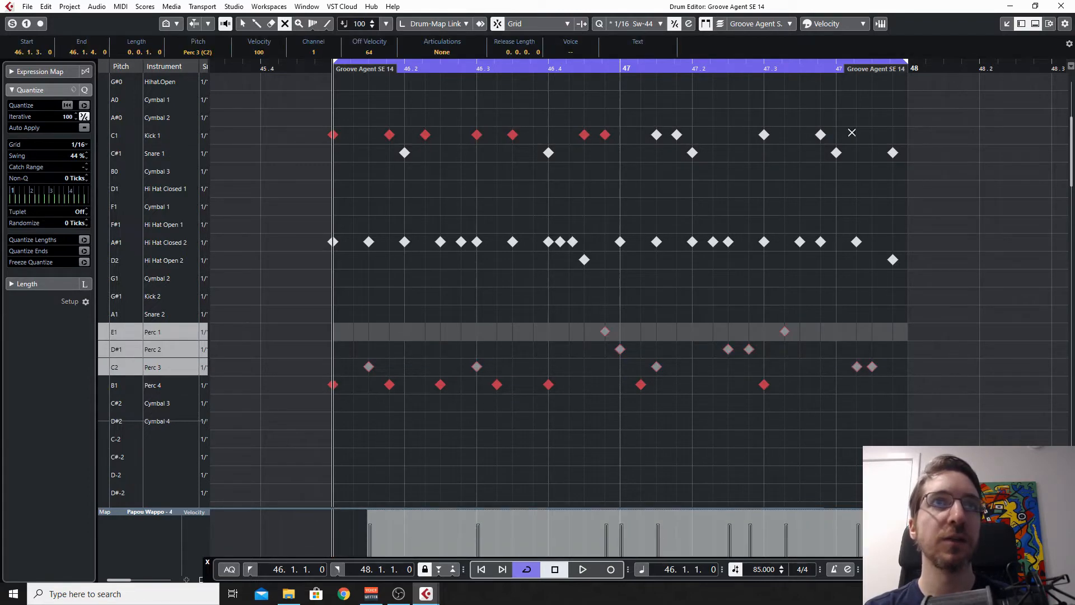
left_click_drag(919, 118, 628, 140)
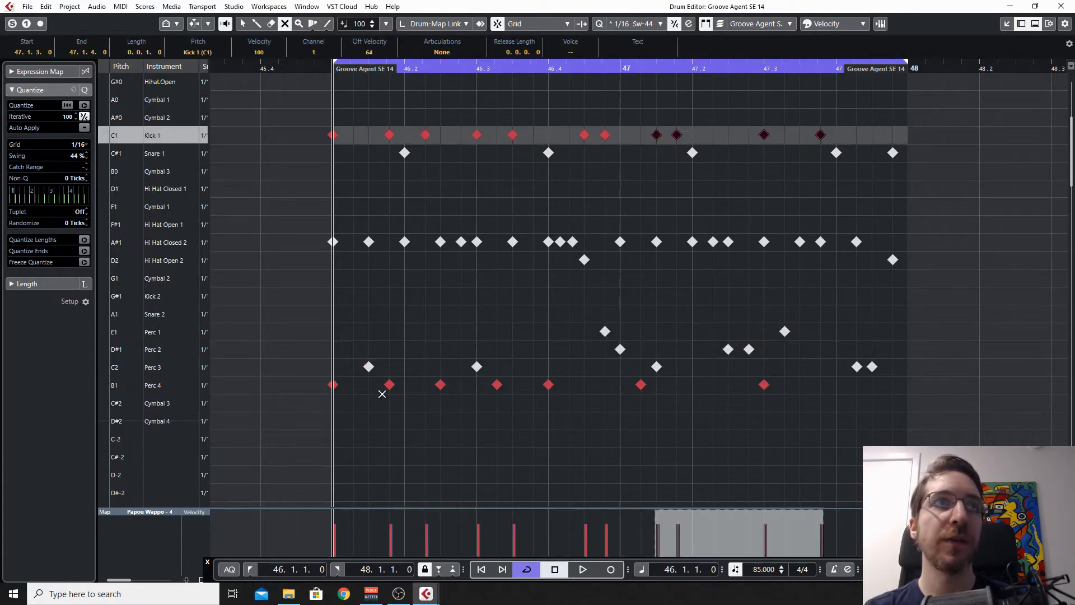
key("space")
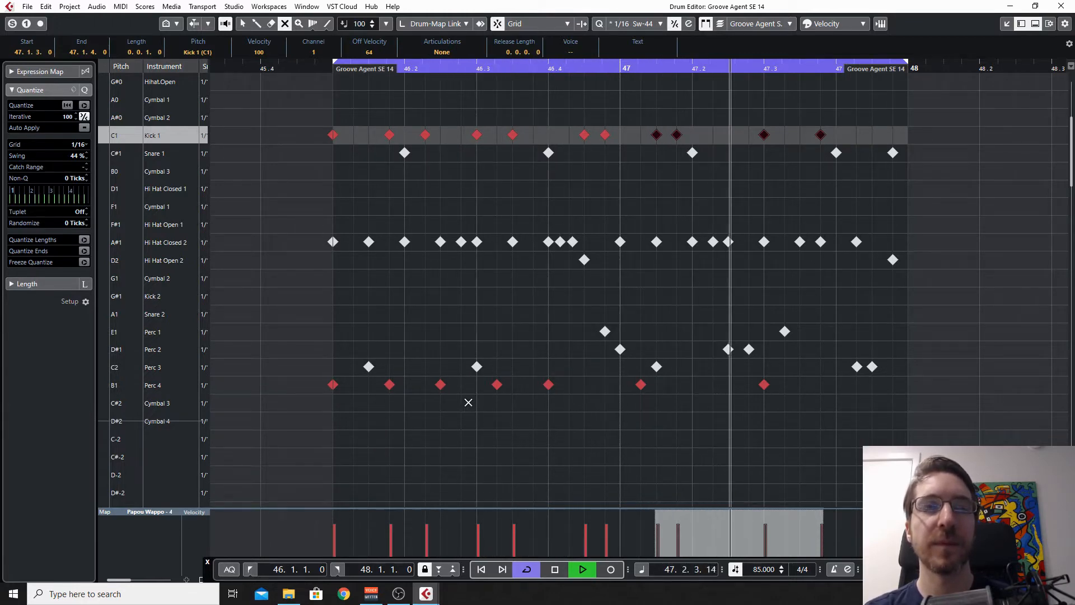
key("space")
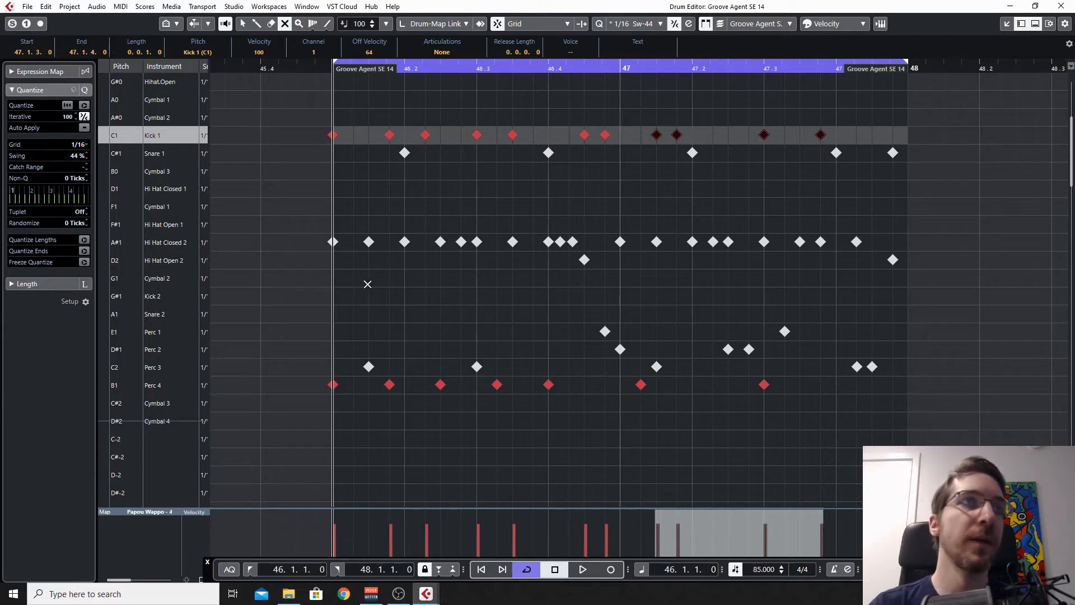
Step: Unmute the hi-hats, Perc 1 to Perc 3 and the snare, and start playback of the full drum loop
left_click_drag(308, 207, 965, 280)
left_click_drag(313, 326, 904, 367)
left_click_drag(348, 199, 945, 150)
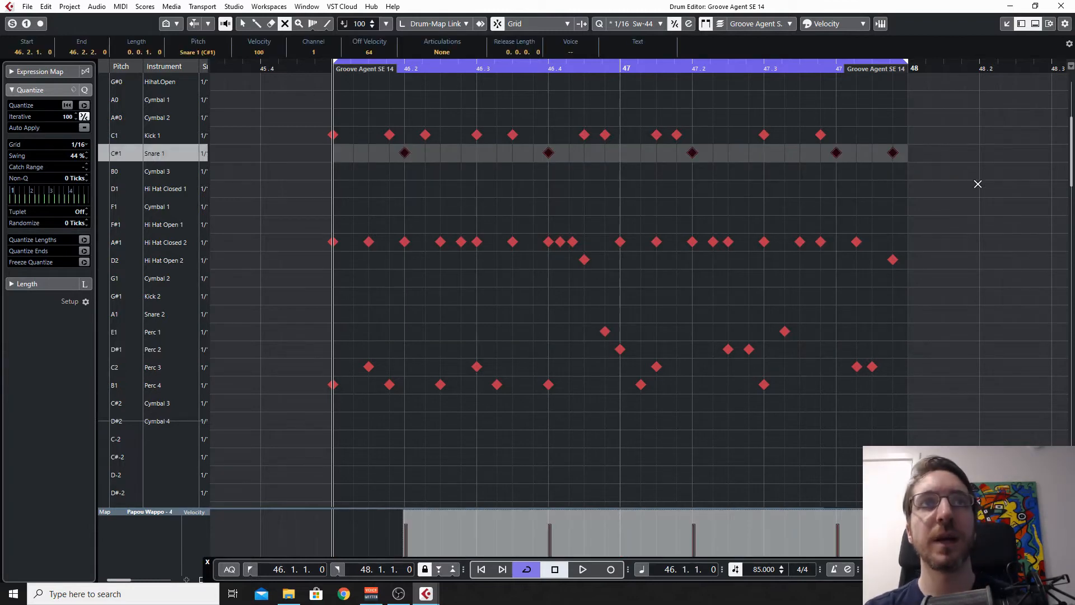
key("space")
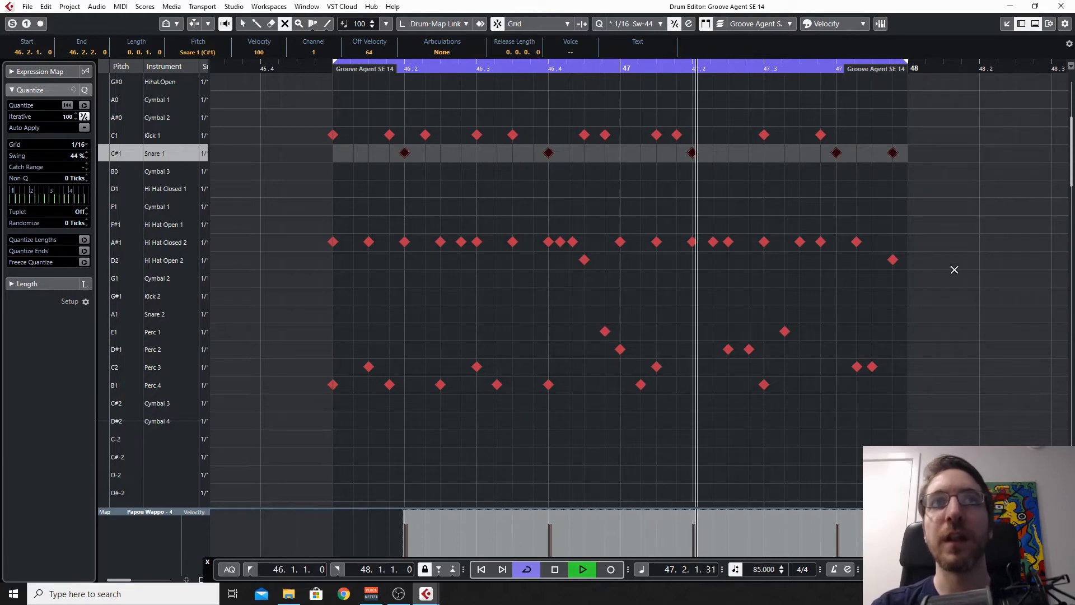
Step: While the loop plays, mute and restore the percussion, hi-hat and kick-and-snare groups one at a time, and stop playback
left_click_drag(969, 442, 274, 318)
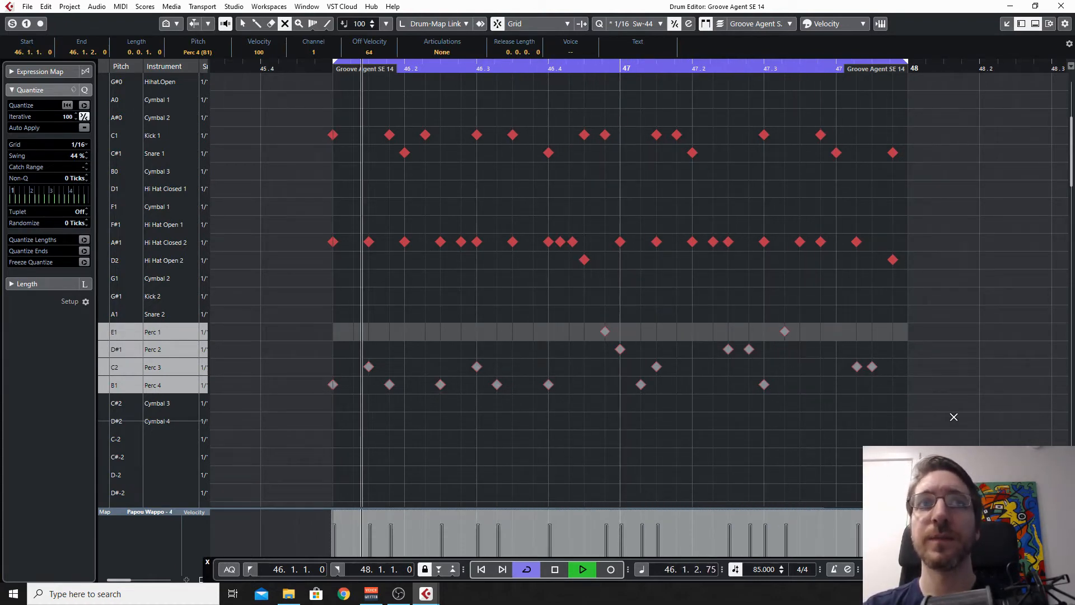
left_click_drag(957, 429, 224, 277)
left_click_drag(355, 186, 356, 186)
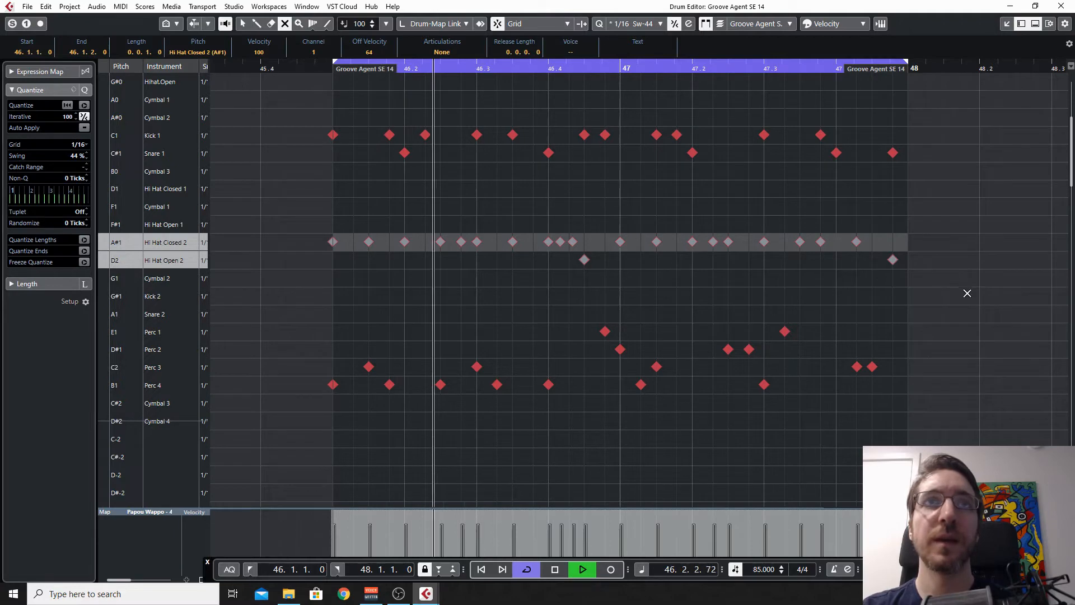
left_click_drag(982, 263, 305, 107)
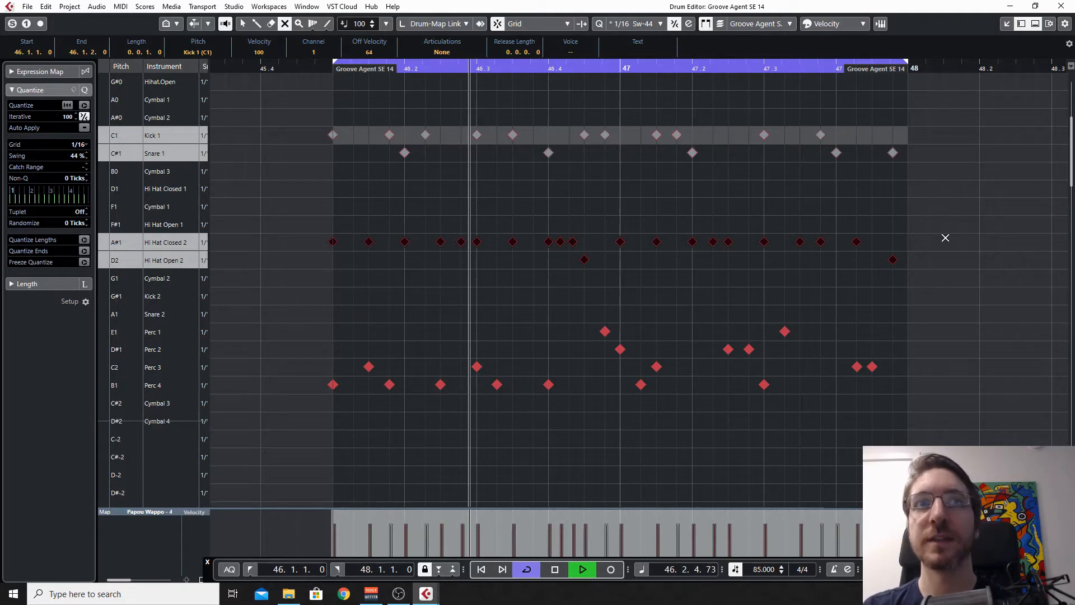
left_click_drag(990, 200, 303, 101)
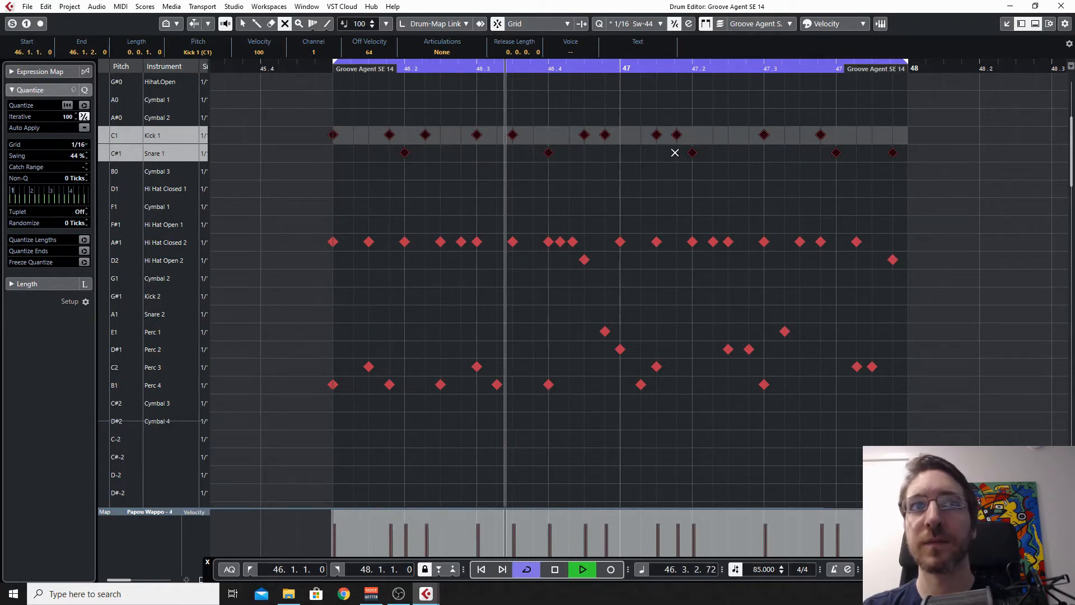
key("space")
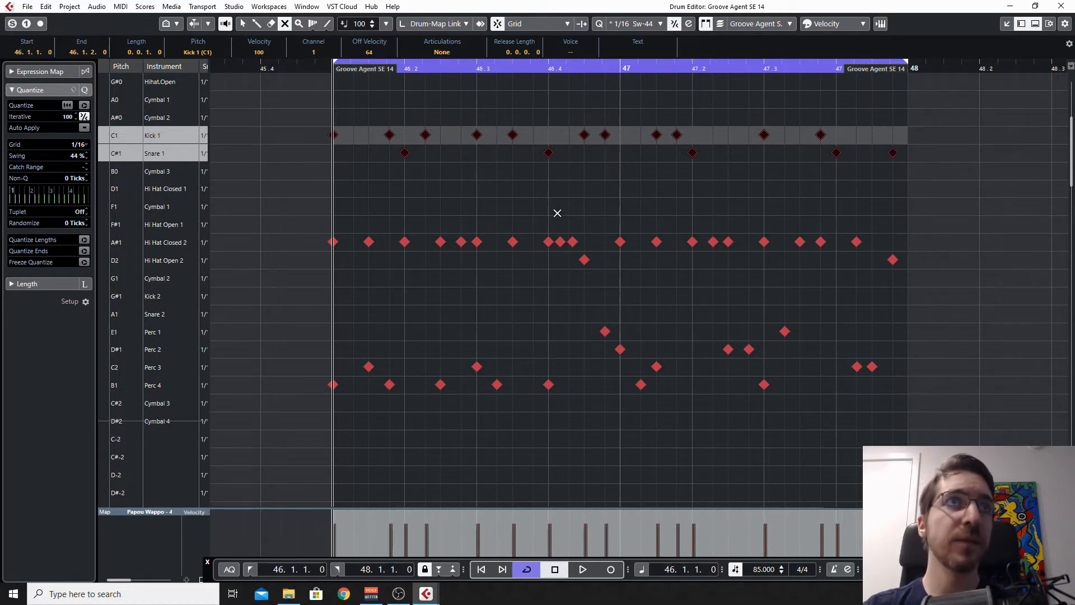
Step: Examine the spacing of the notes between 46.2 and 46.4 up close, and play the complete loop once more
key("h")
key("h")
key("h")
key("h")
key("h")
key("h")
key("h")
key("h")
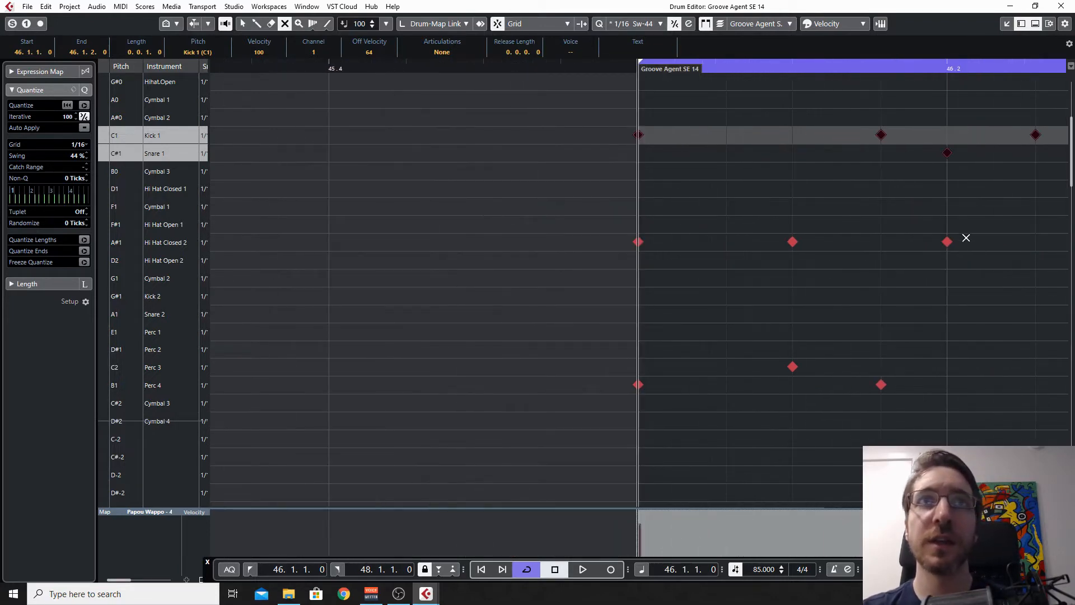
scroll(974, 256, "right", 5)
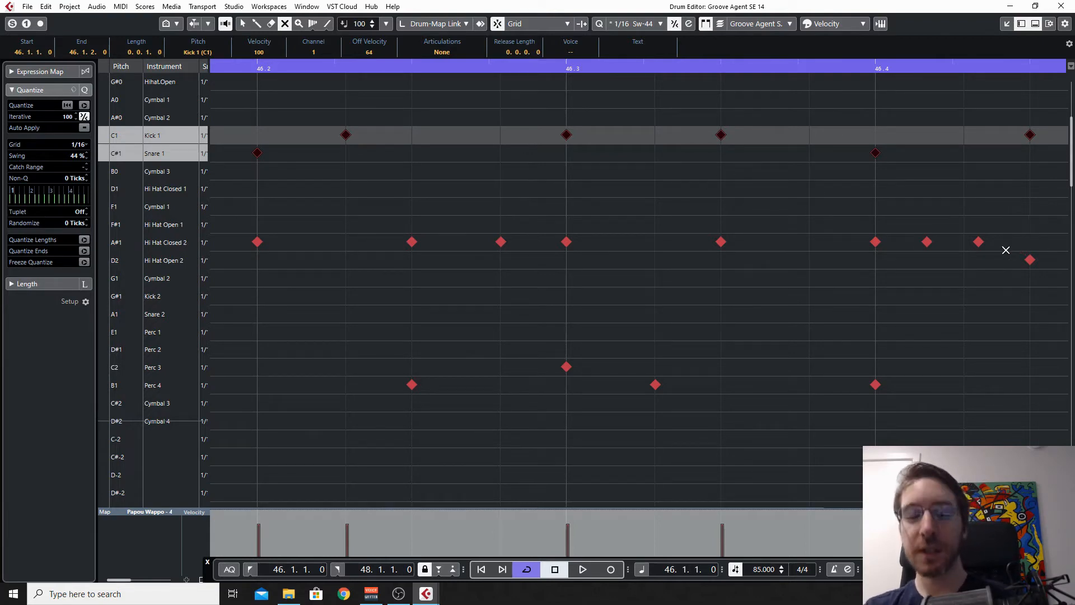
key("g")
key("g")
key("g")
key("g")
key("g")
key("g")
key("g")
key("g")
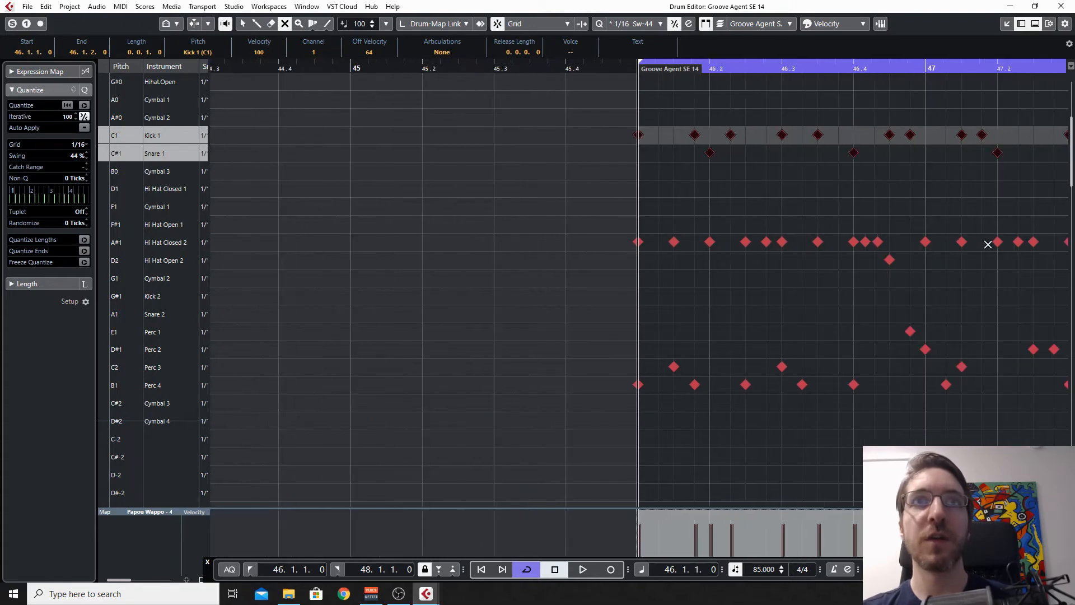
scroll(958, 244, "right", 4)
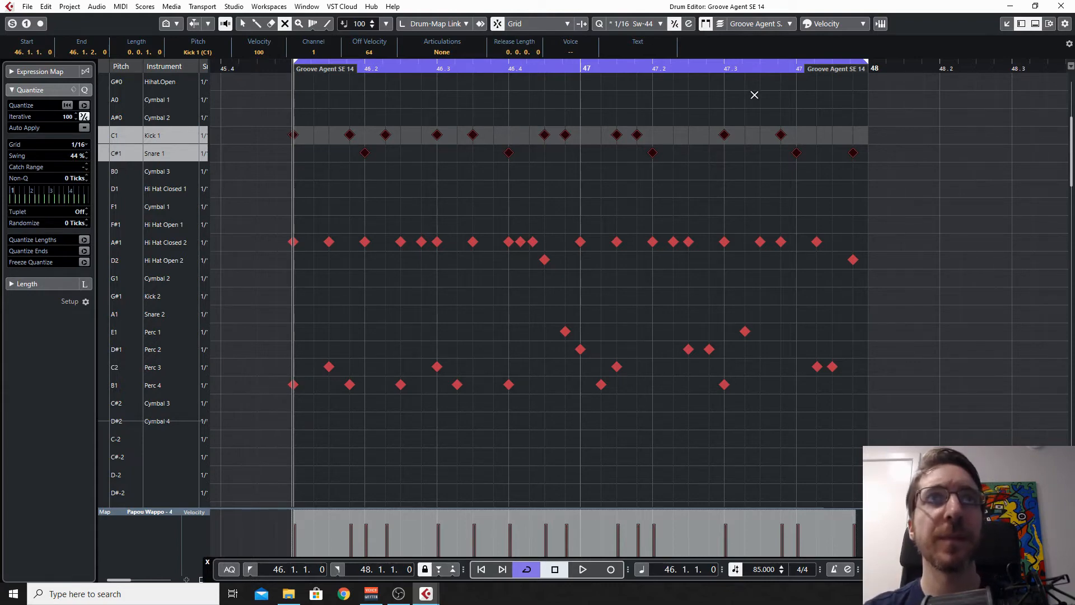
key("space")
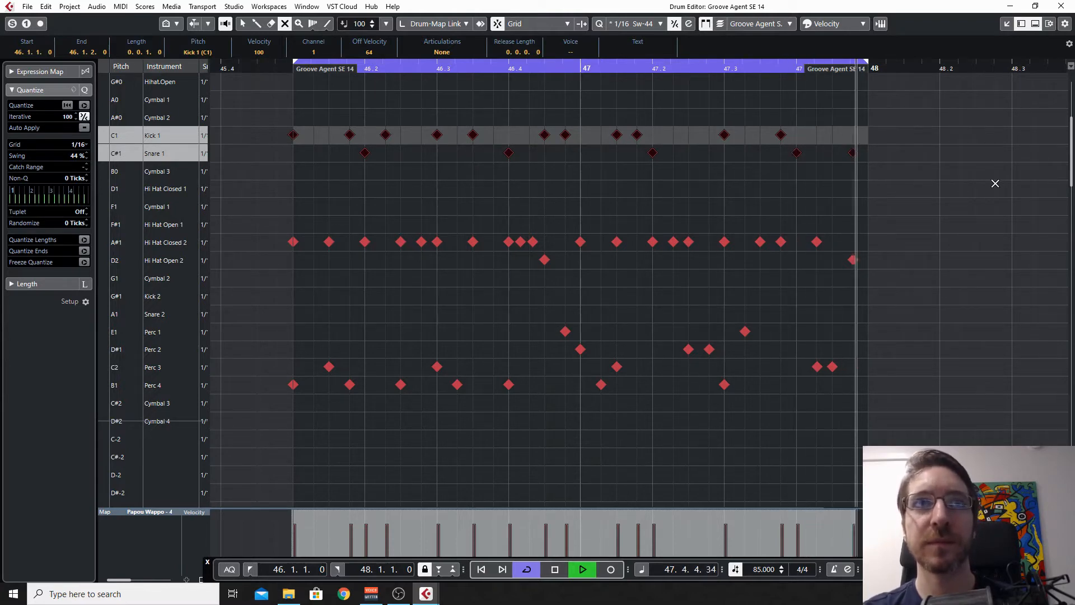
Step: Stop the current loop, audition the Groove Agent SE 09 drum part, and show the transport bar
key("space")
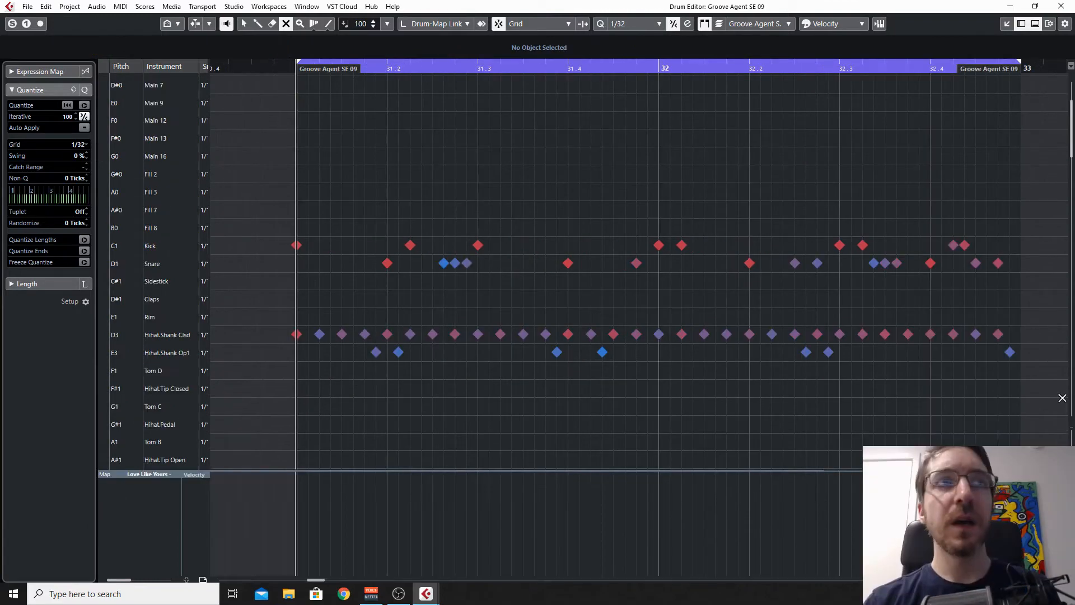
key("space")
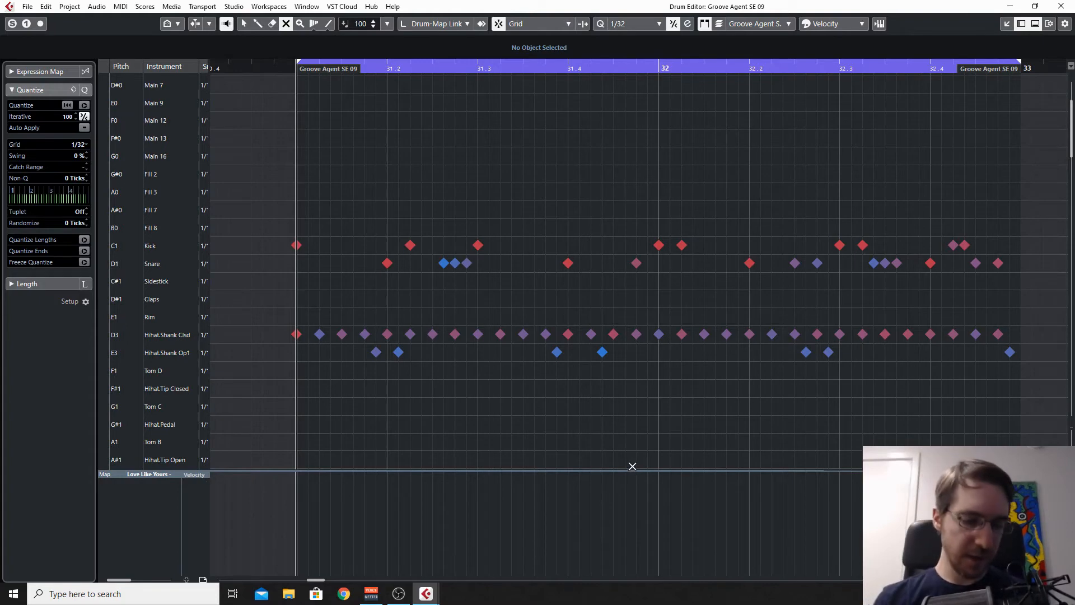
key("F2")
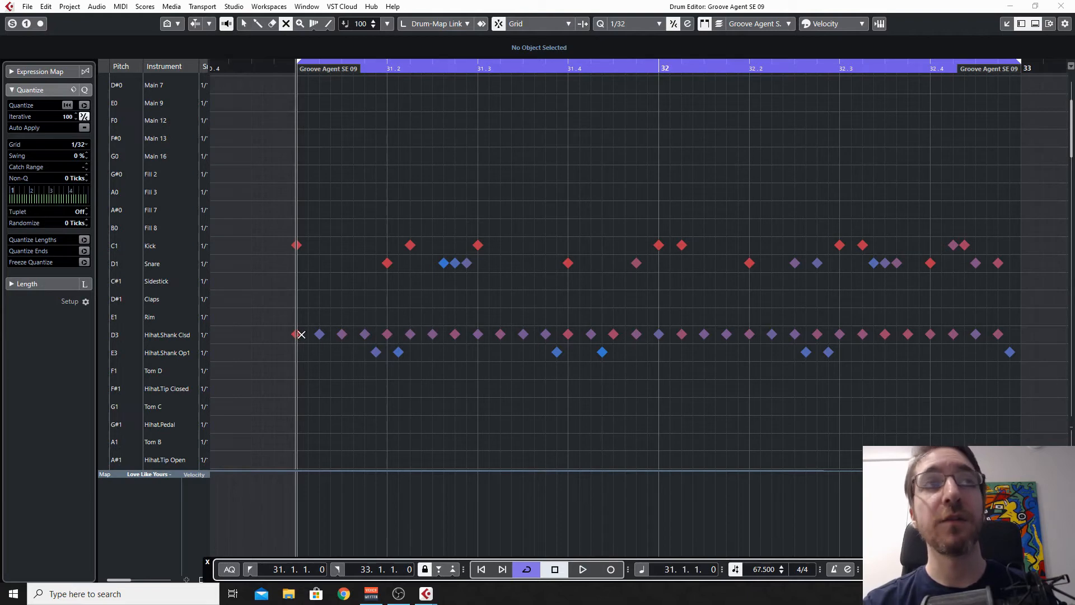
Step: Show the velocities of the closed shank hi-hat and play the full Groove Agent SE 09 loop
left_click(171, 339)
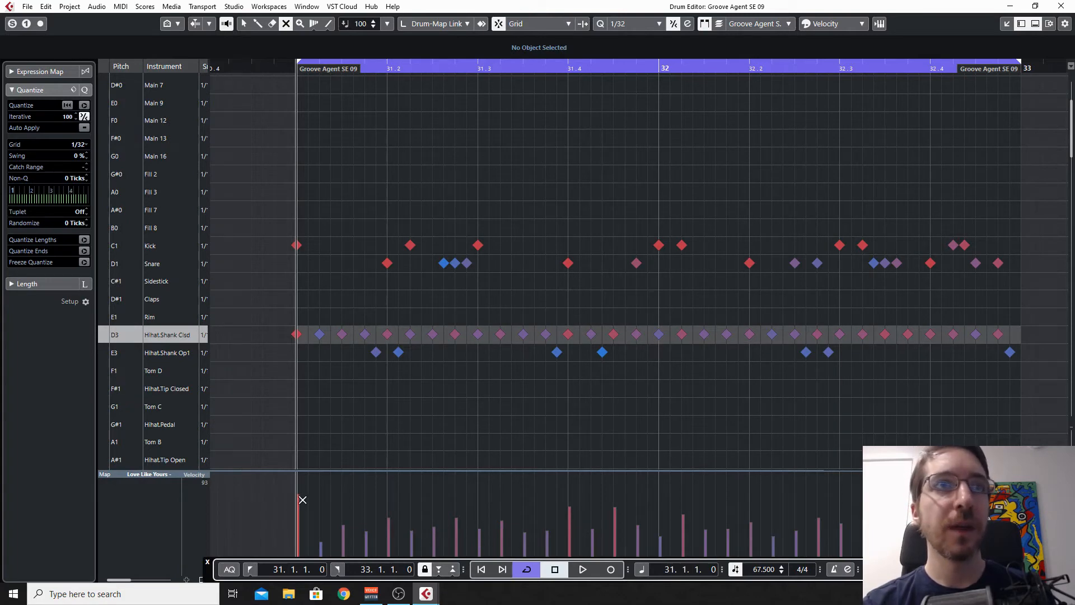
key("space")
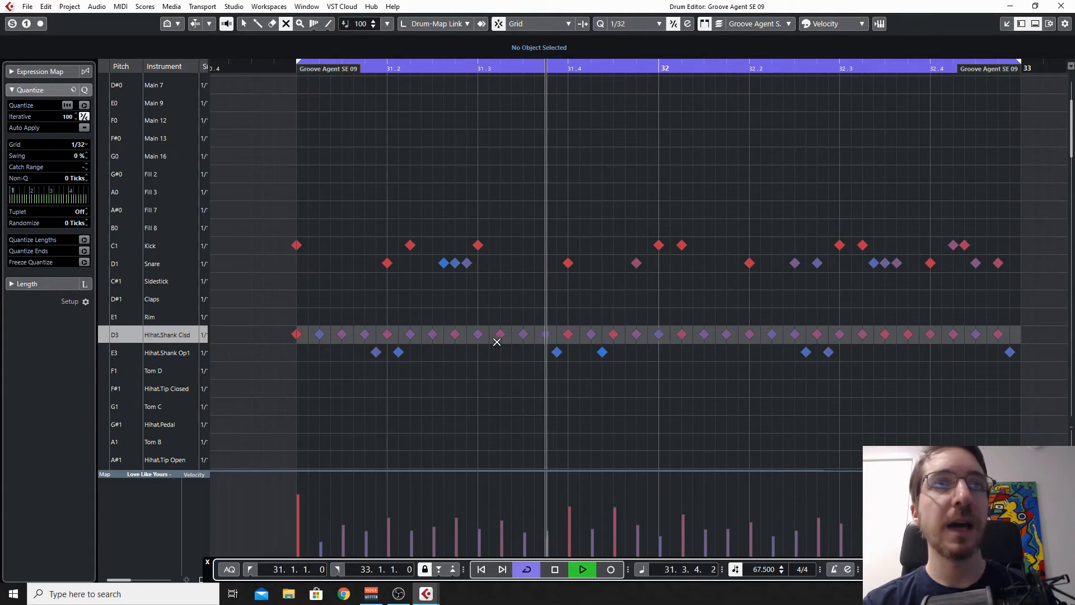
key("space")
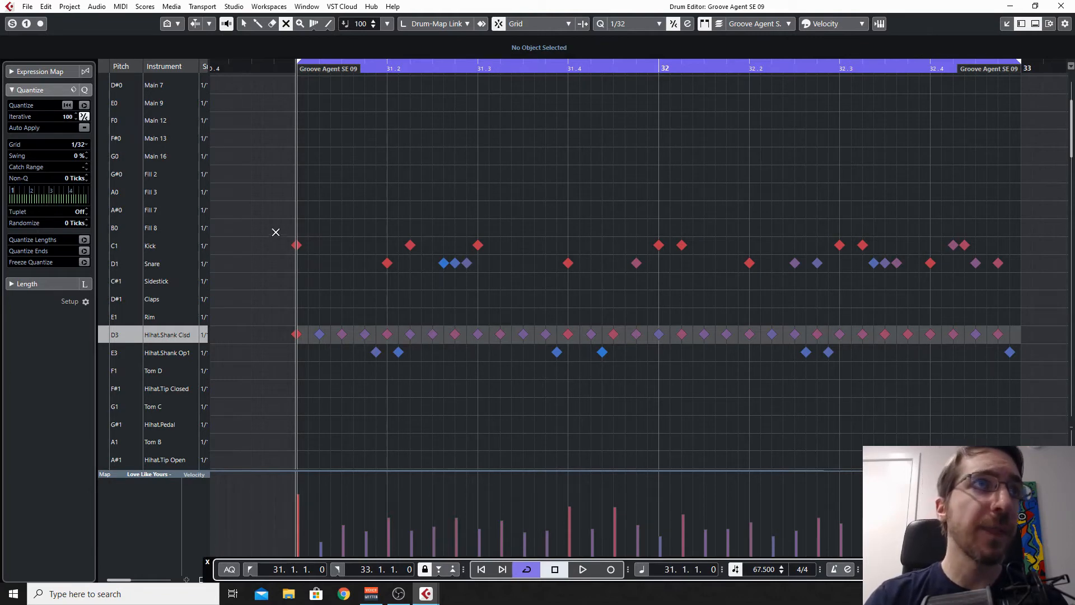
Step: Isolate the kick and snare by muting all hi-hat notes, and play them together
left_click_drag(266, 223, 992, 297)
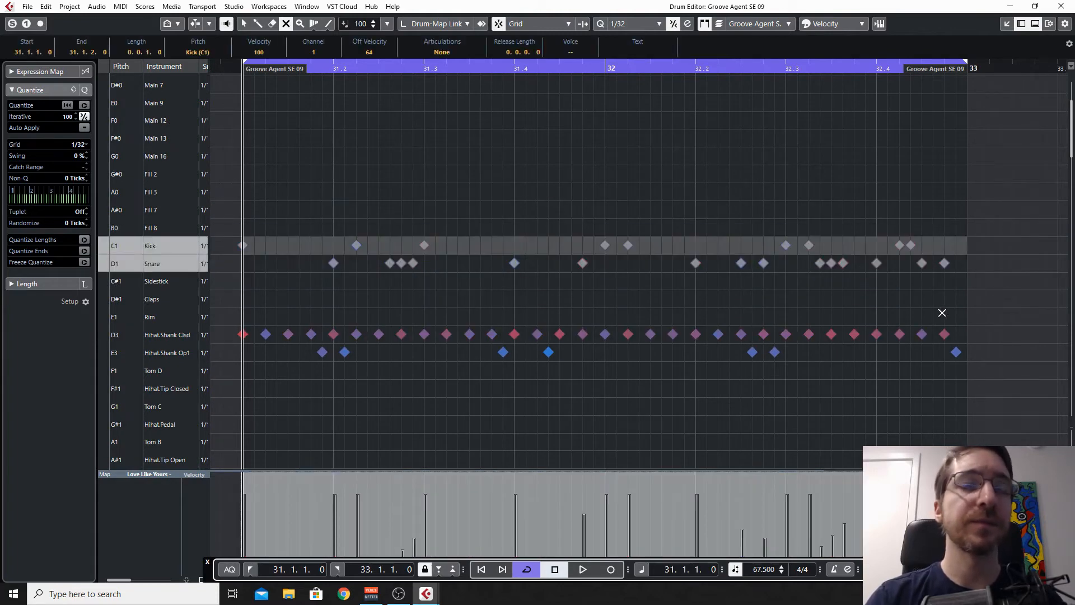
left_click_drag(1031, 387, 241, 183)
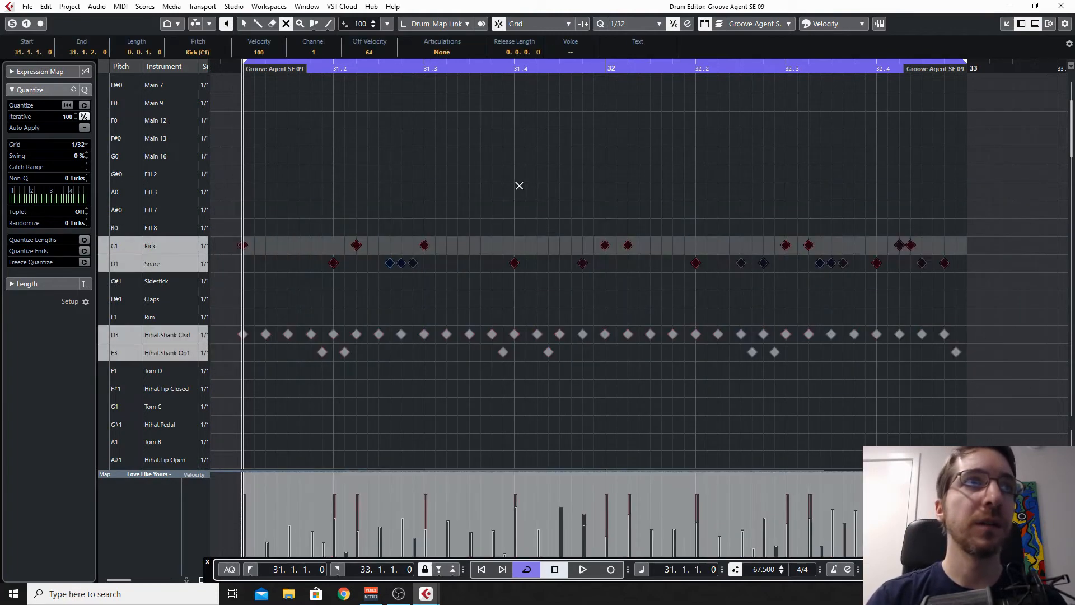
key("space")
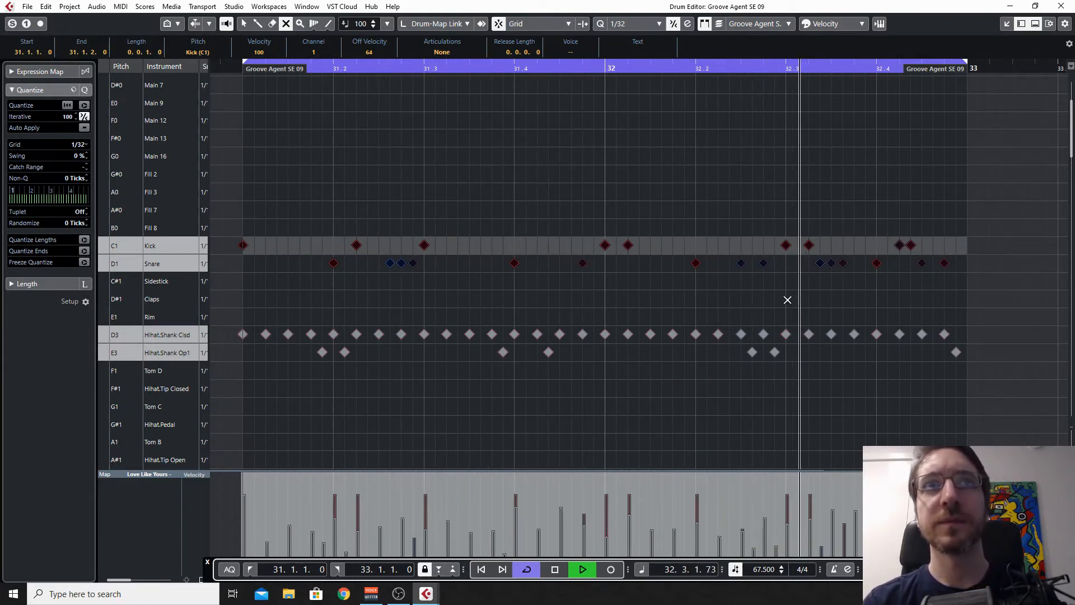
key("space")
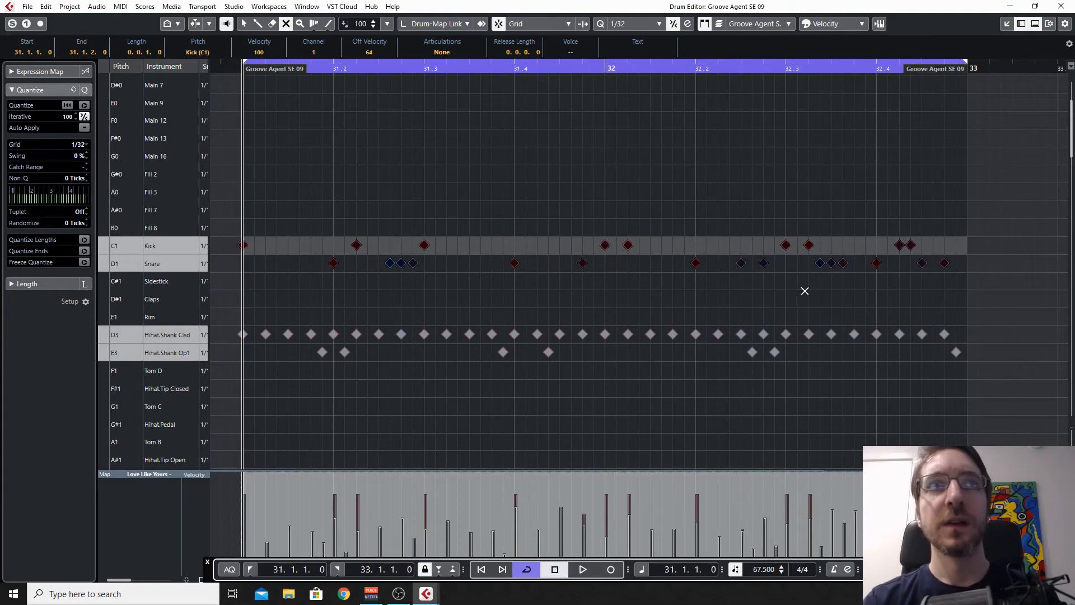
Step: Mute and restore the group of three soft snare notes between 31.2 and 31.3
left_click(381, 282)
left_click_drag(388, 278, 428, 259)
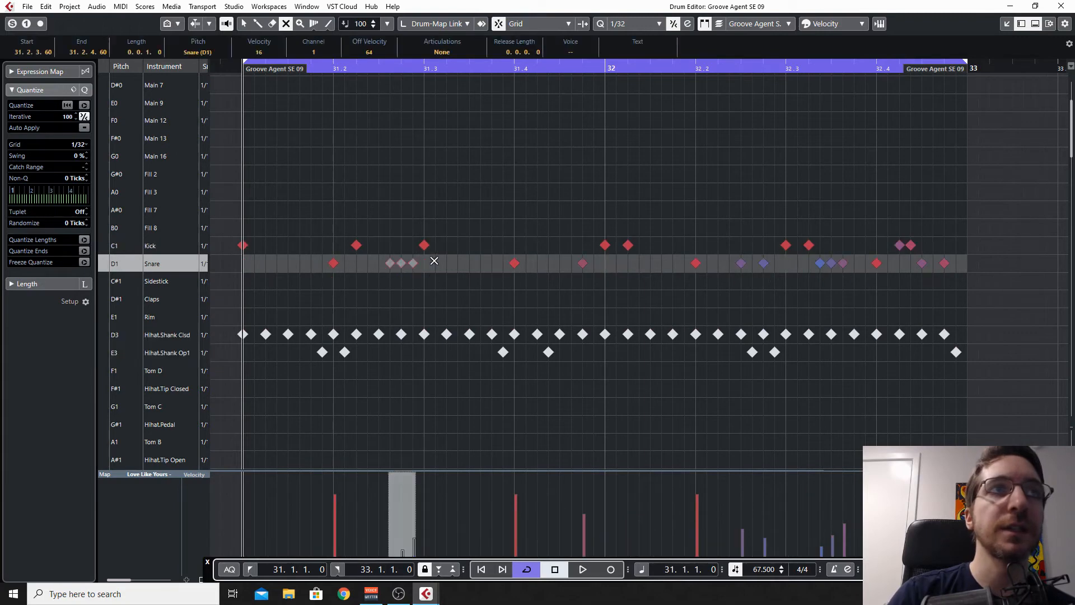
left_click(389, 286)
left_click_drag(371, 300, 429, 259)
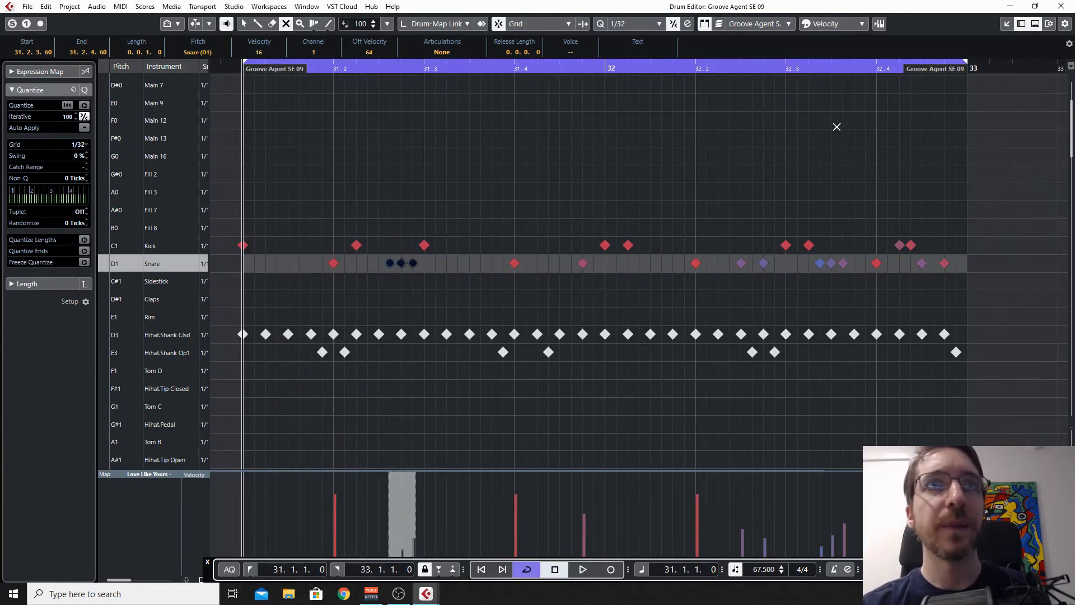
Step: Play the kick and snare pattern from beat 32.2 and examine its second half
left_click(696, 67)
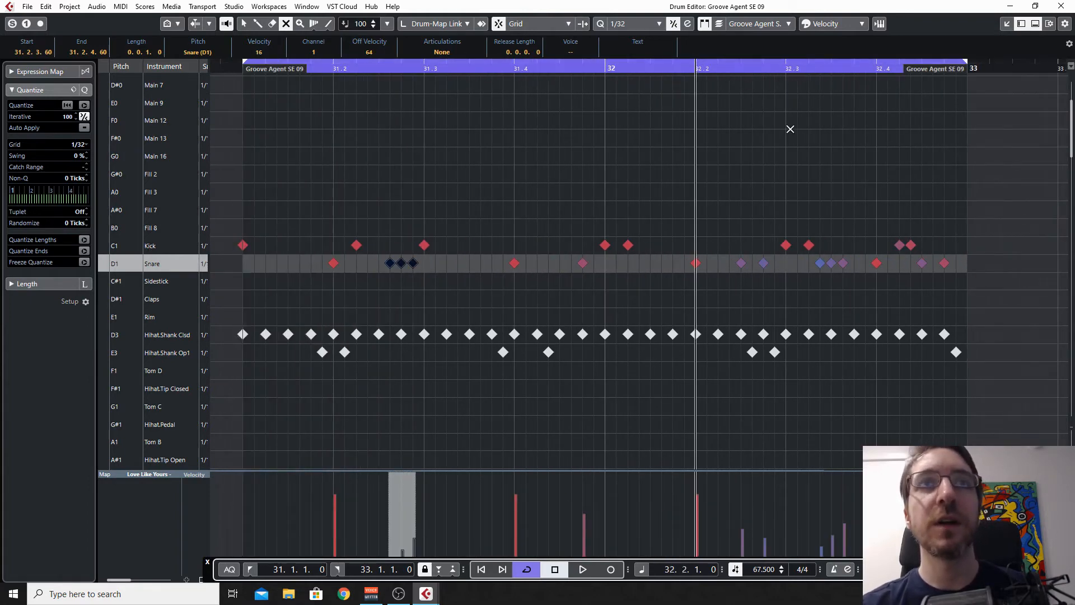
key("space")
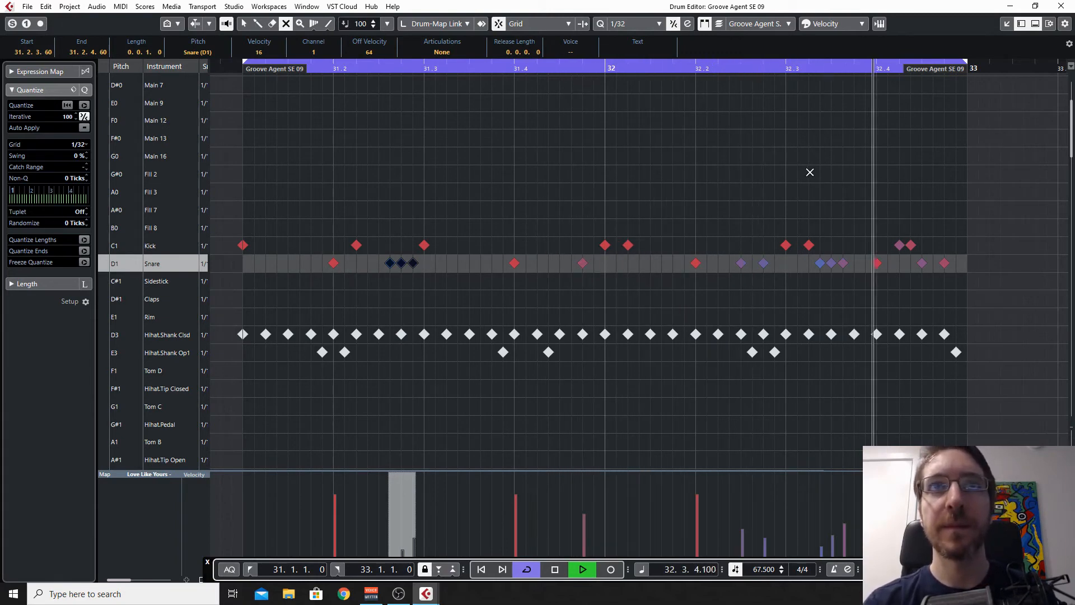
key("space")
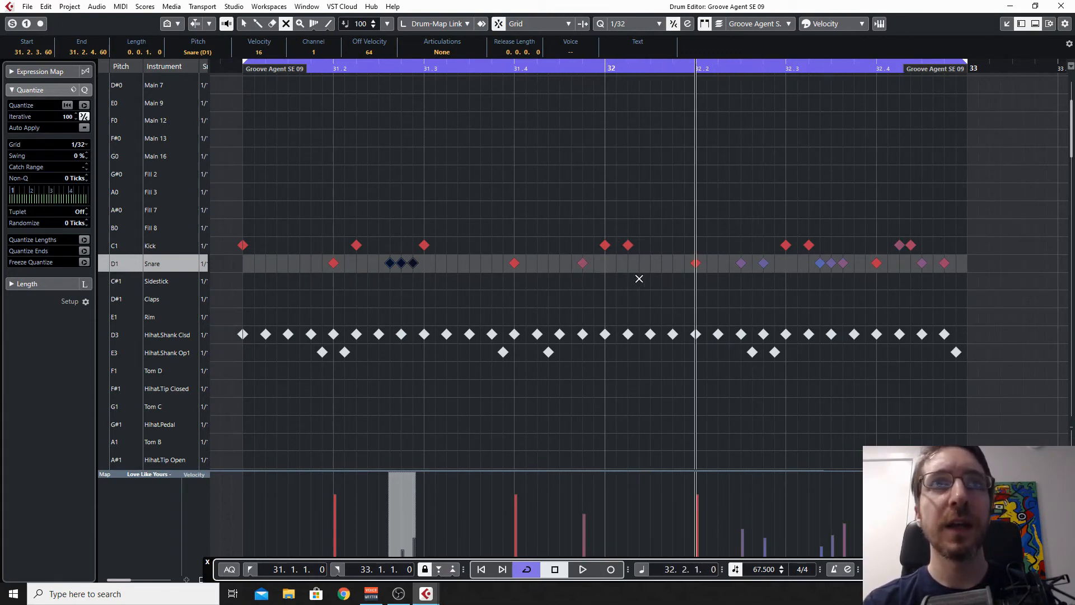
scroll(941, 288, "right", 1)
scroll(929, 290, "left", 3)
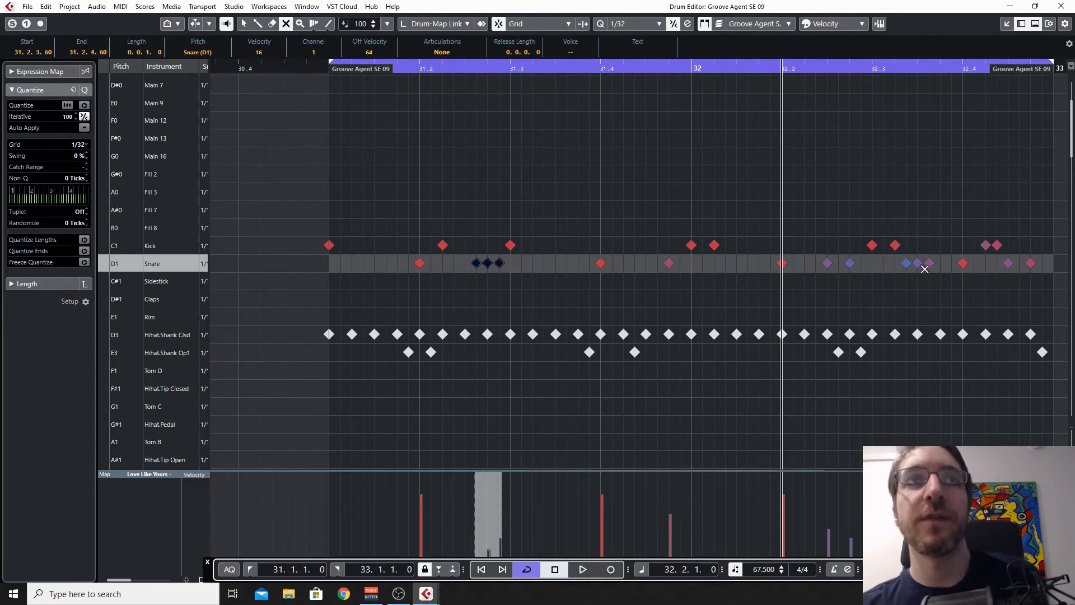
Step: Isolate the hi-hats by muting the kick and snare notes, and play them from the start of bar 31
left_click_drag(283, 208, 1045, 429)
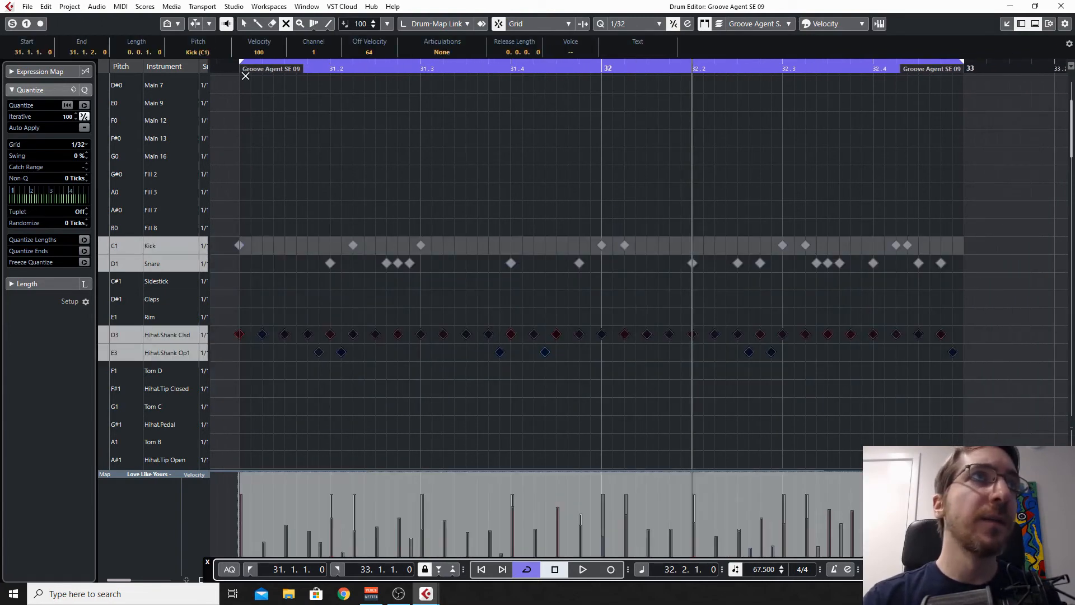
left_click(262, 104)
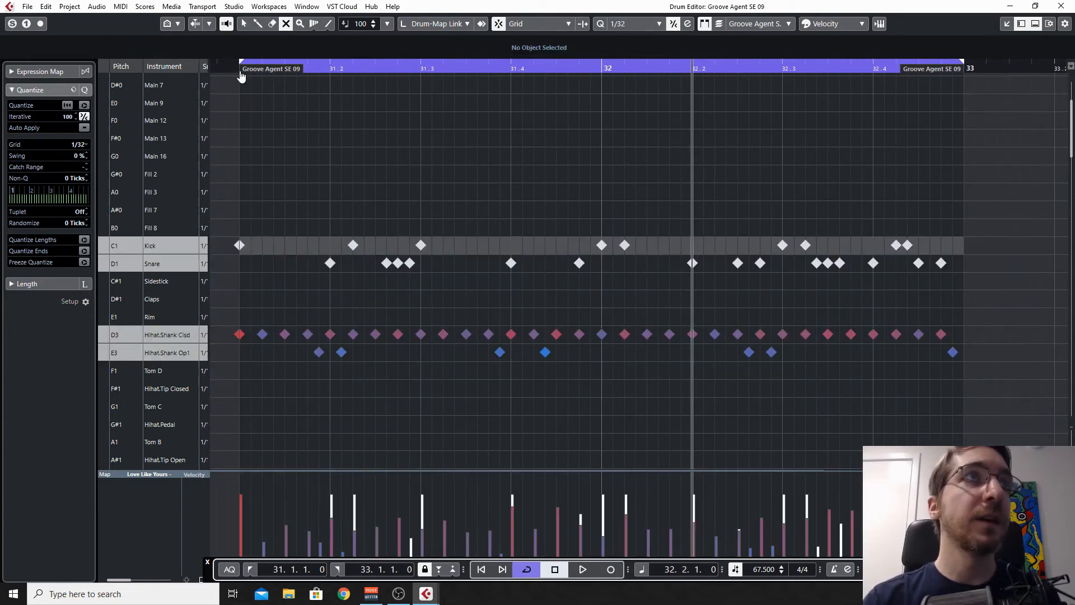
left_click(239, 74)
key("space")
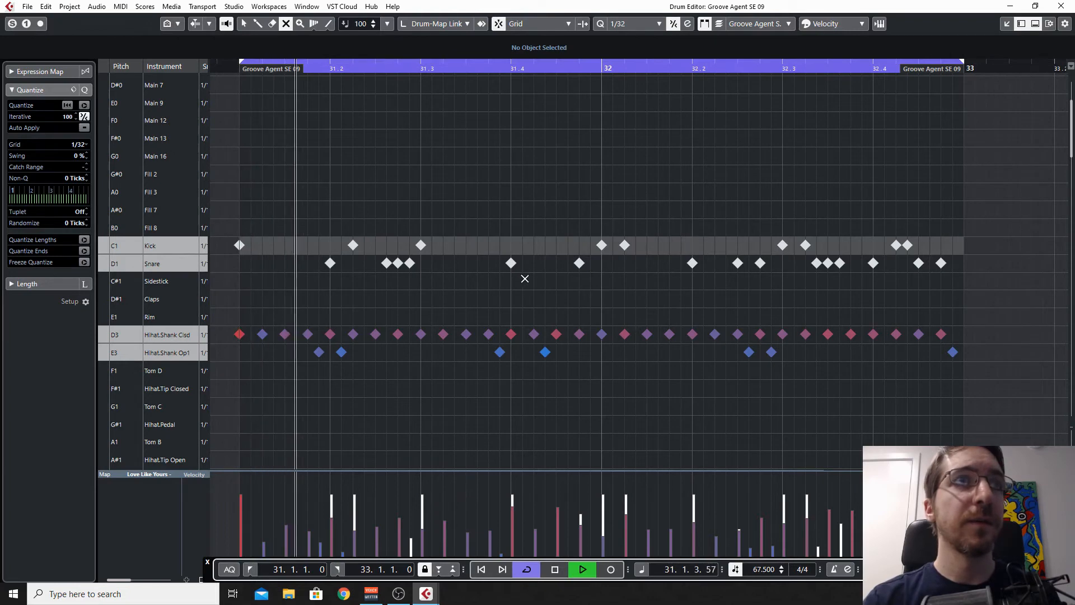
key("space")
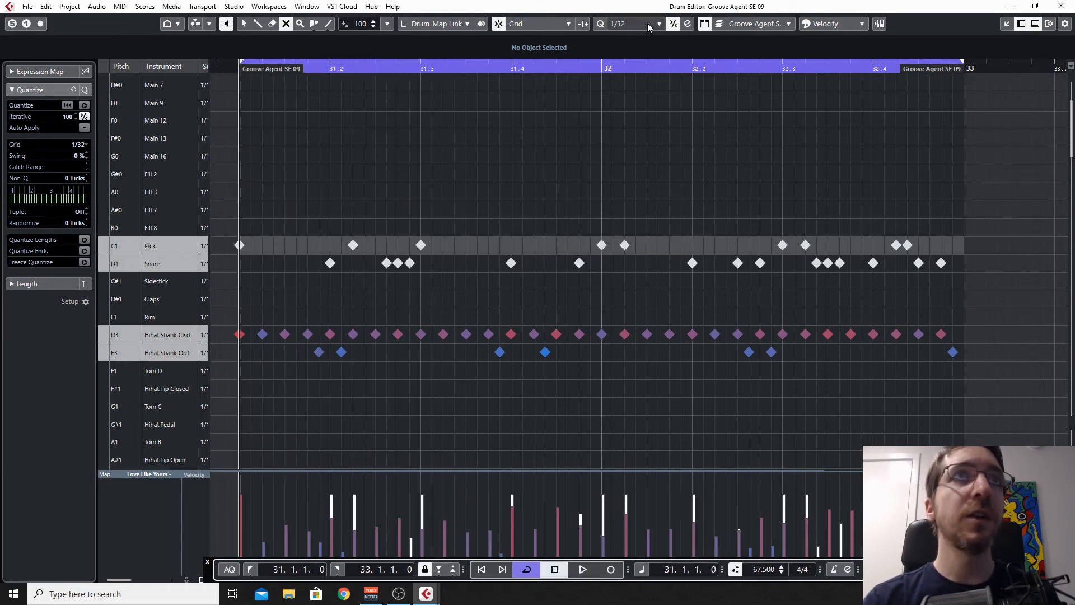
Step: Switch the quantize grid to 1/16 and back to 1/32, and play the hi-hats alone again
left_click(647, 22)
left_click(648, 95)
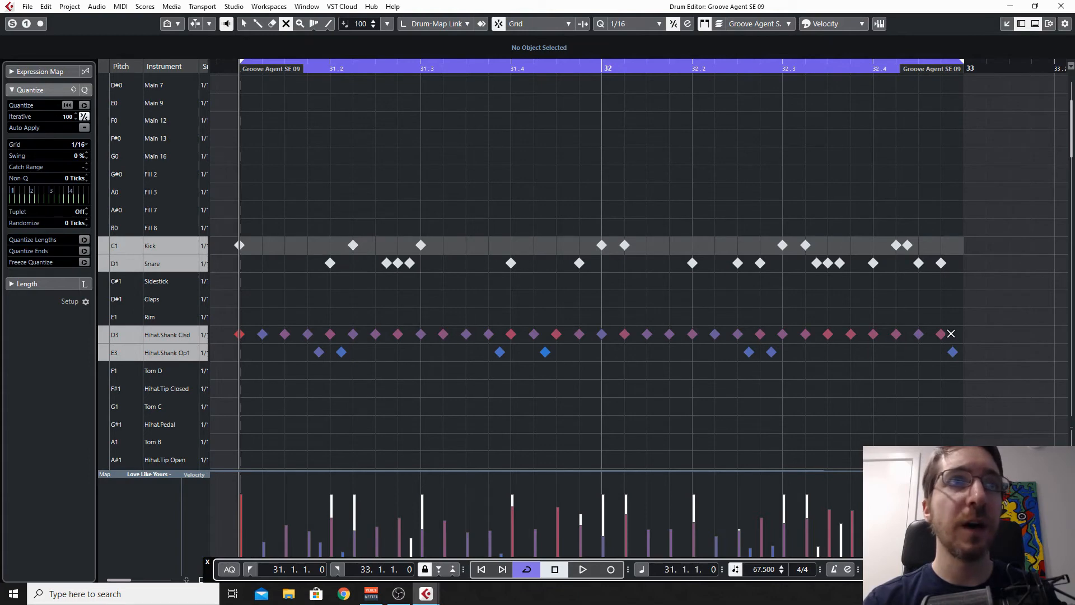
left_click(634, 24)
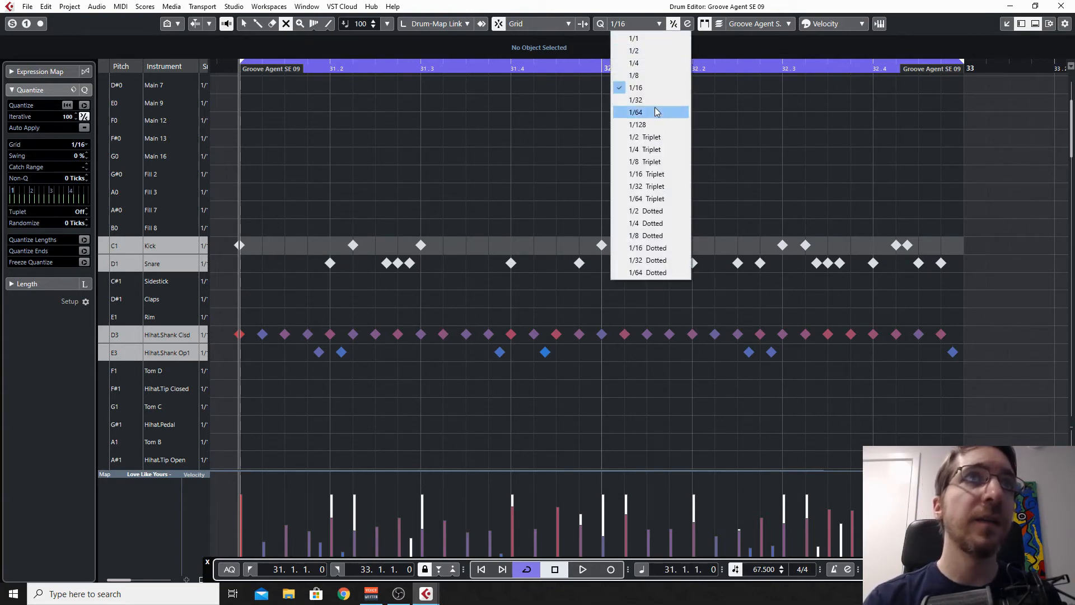
left_click(636, 99)
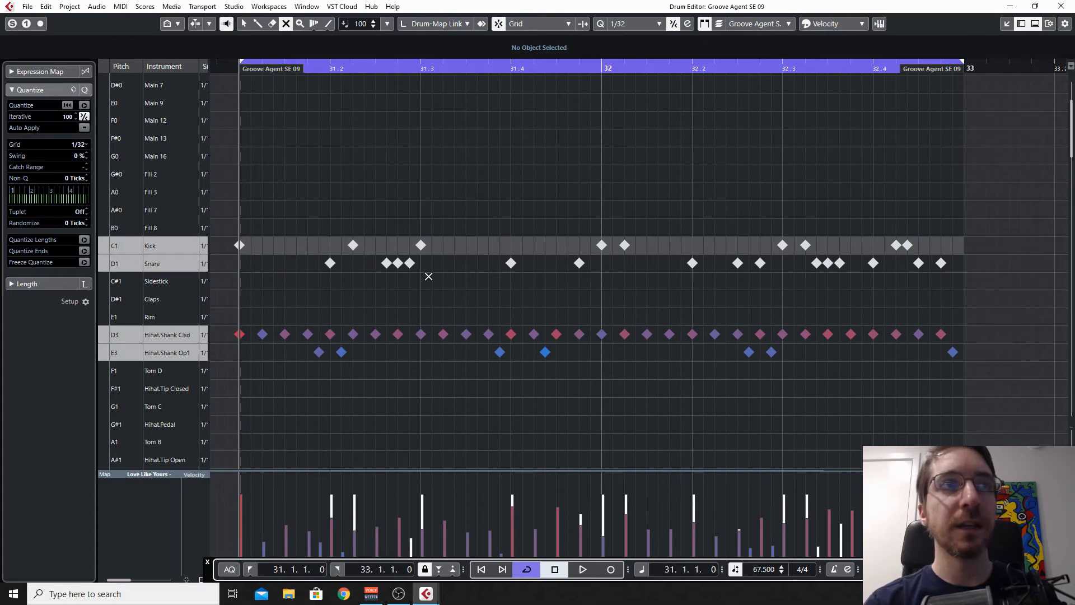
key("space")
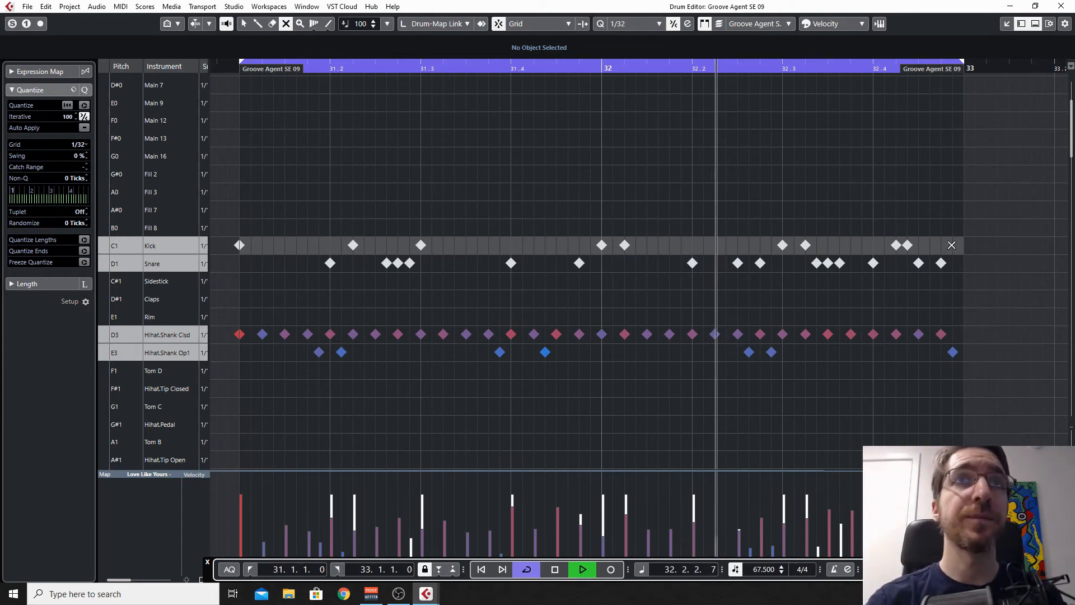
key("space")
Step: Unmute the kick and snare notes, play the complete loop, and close the Drum Editor
left_click_drag(996, 298, 237, 177)
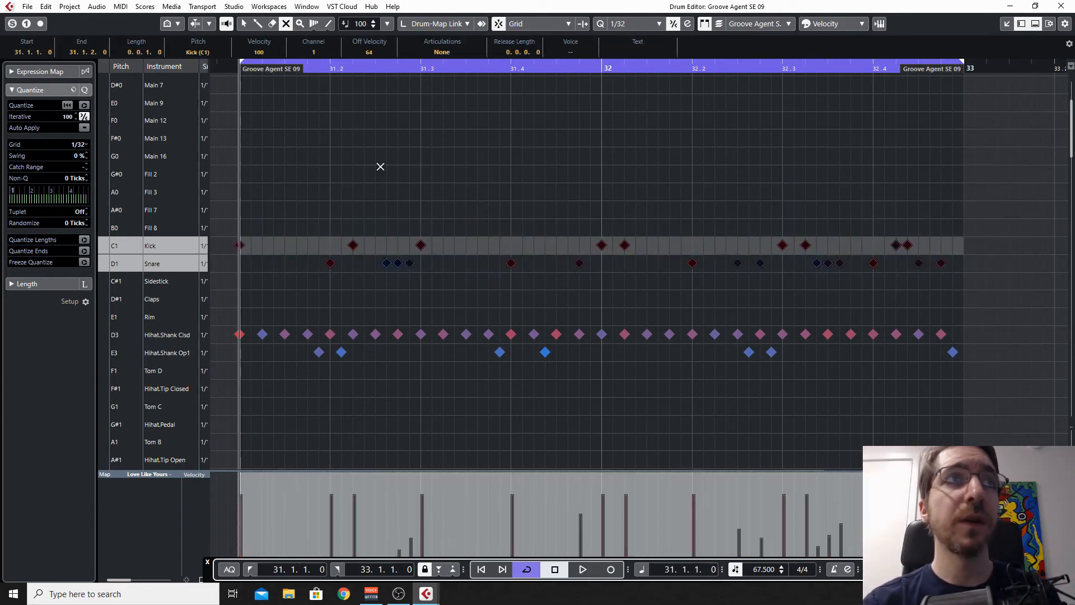
key("space")
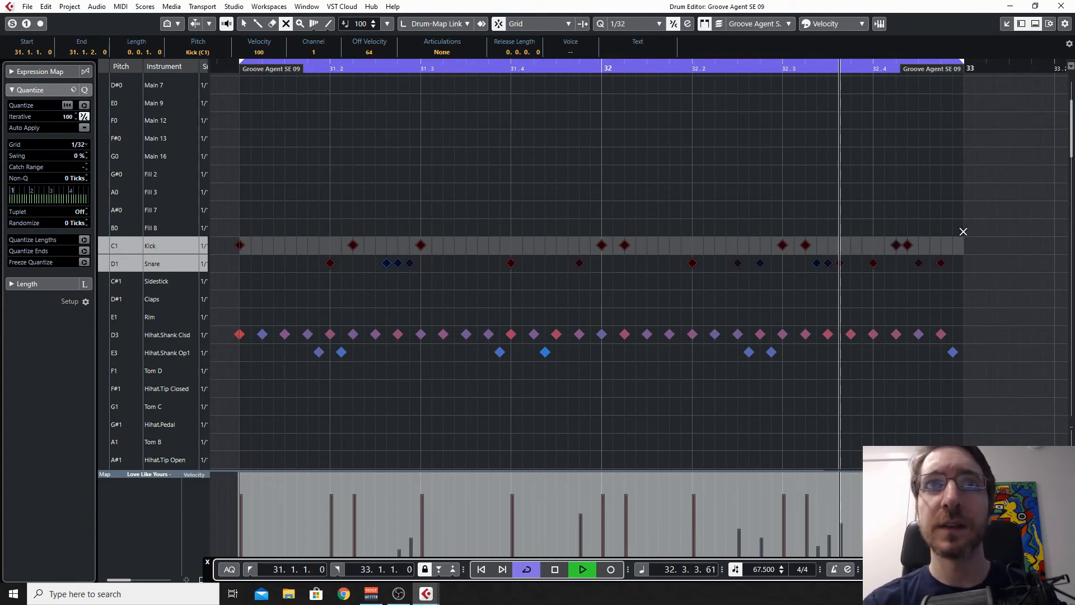
key("space")
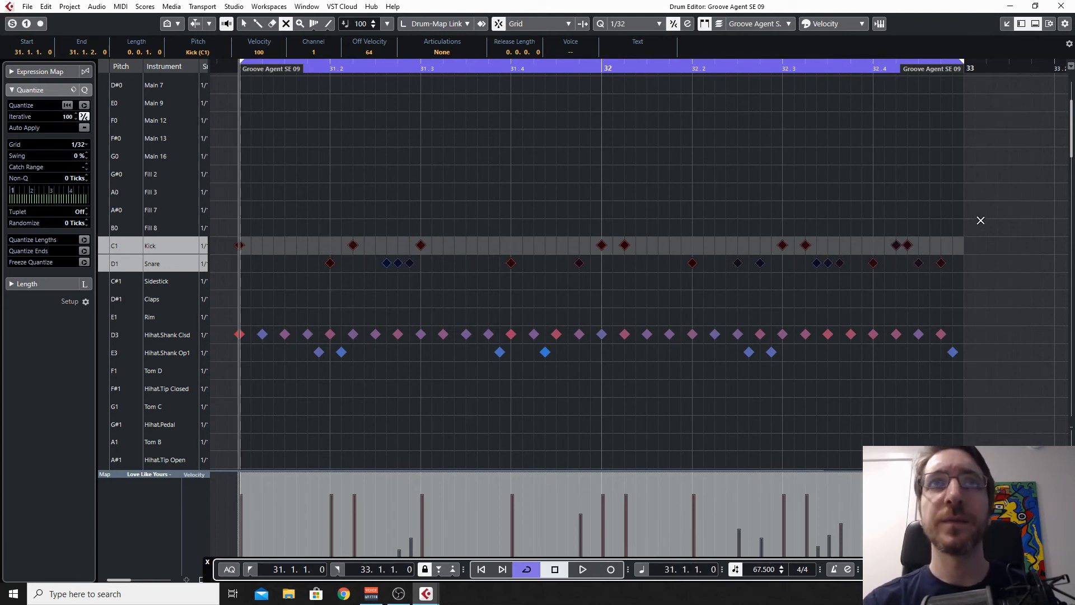
left_click(1062, 7)
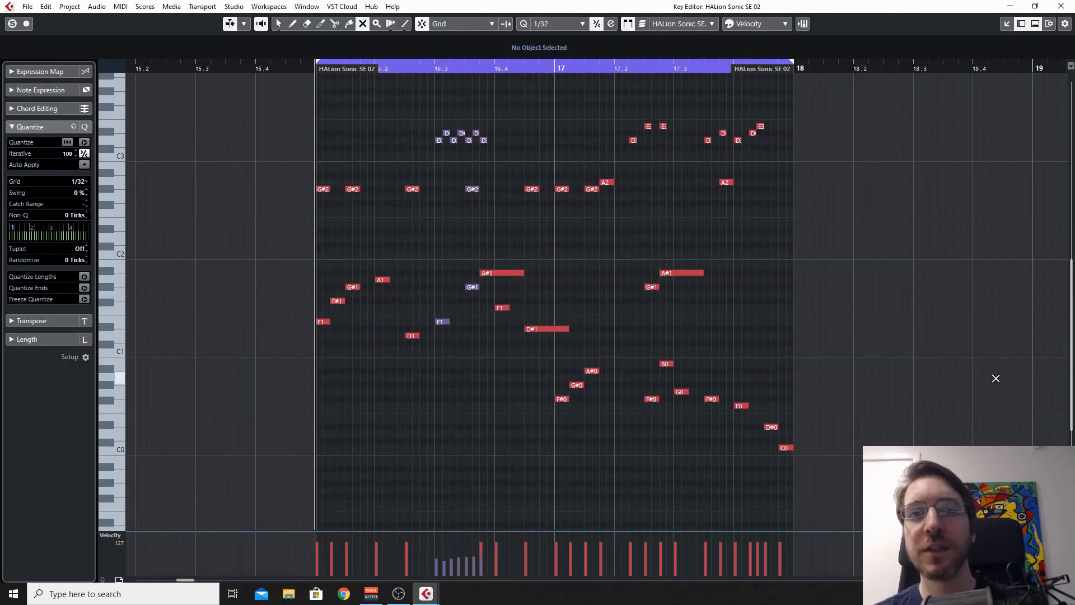
Step: Audition the HALion Sonic SE 02 part and play its passage of fast repeated notes from beat 16.3
key("space")
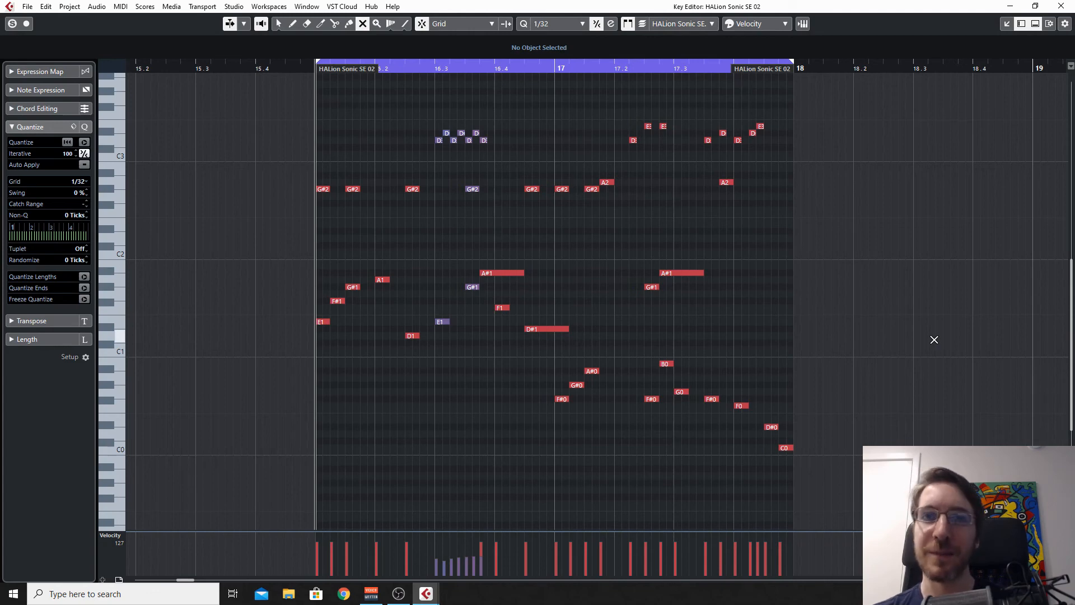
left_click(438, 68)
key("space")
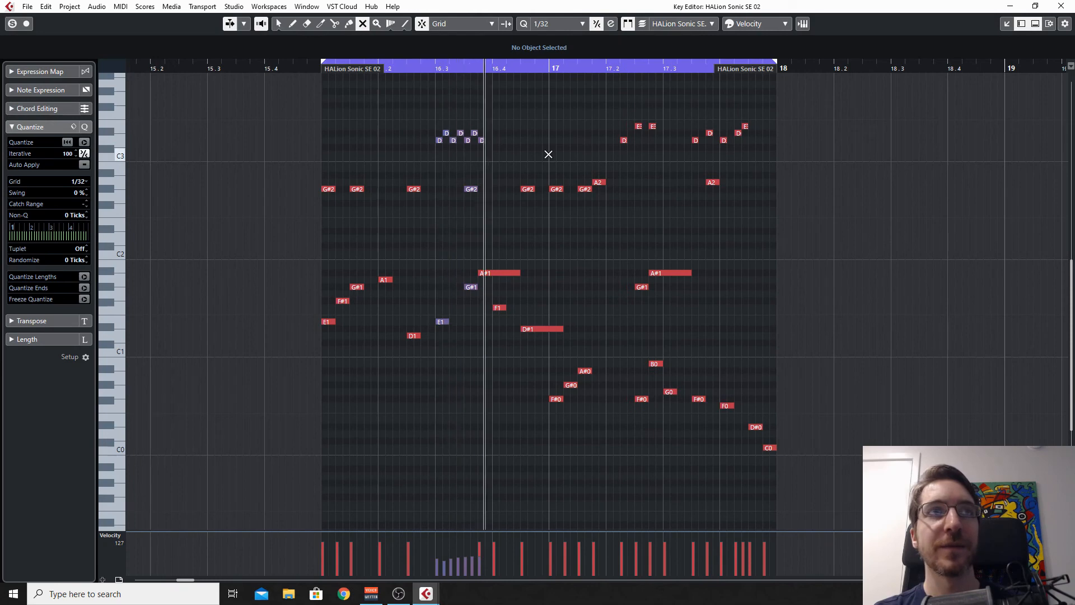
key("space")
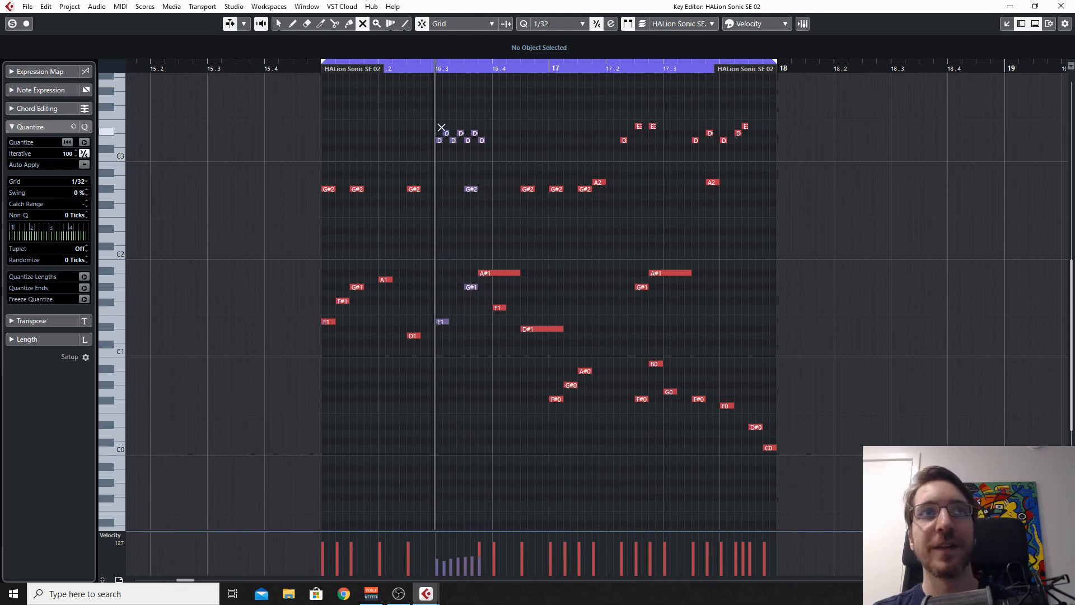
Step: Play the whole HALion Sonic SE 02 part from its beginning and stop playback
left_click(314, 70)
key("space")
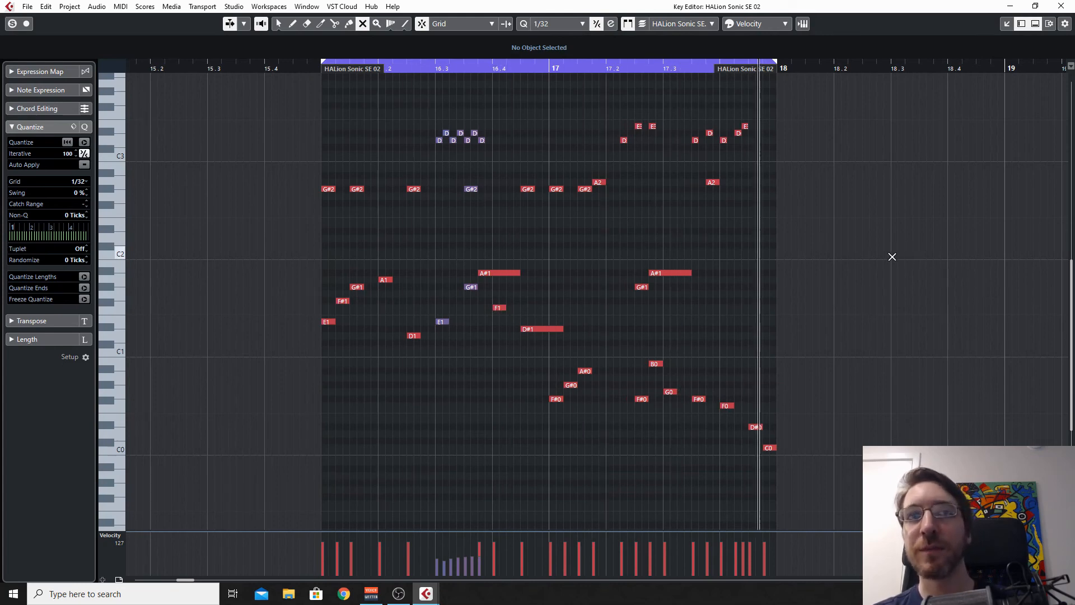
key("space")
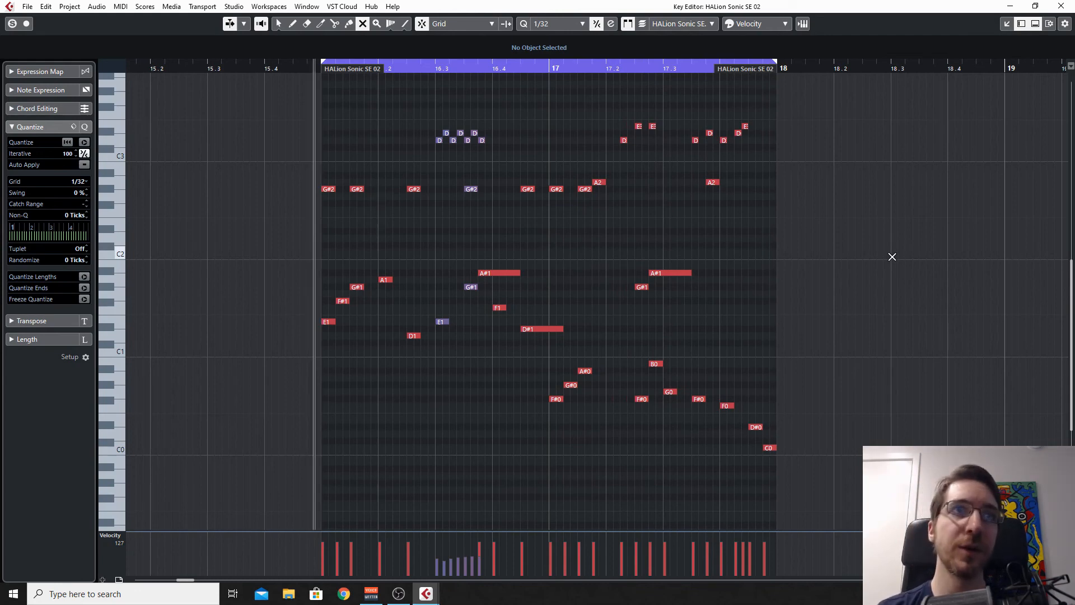